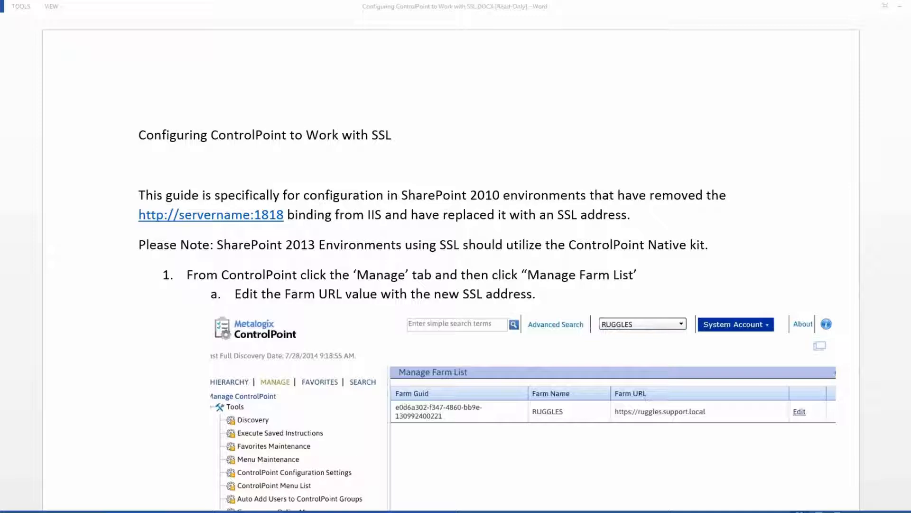
Switch to the Ruggles remote desktop session and review the Alternate Access Mappings page for the ControlPoint collection
key("alt+Tab")
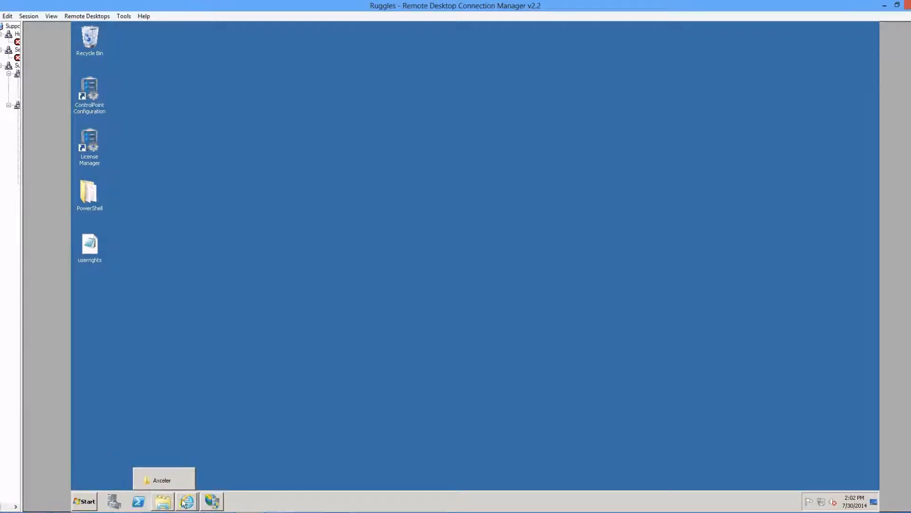
mouse_move(186, 502)
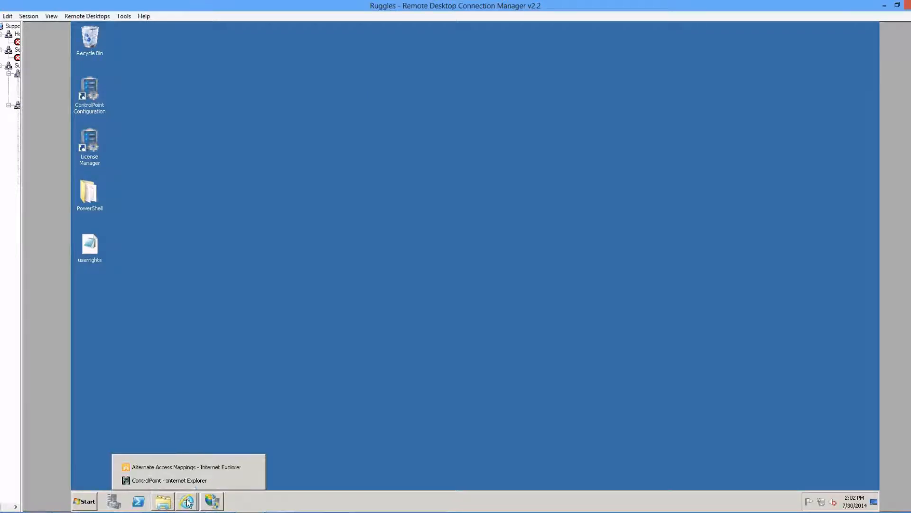
left_click(181, 467)
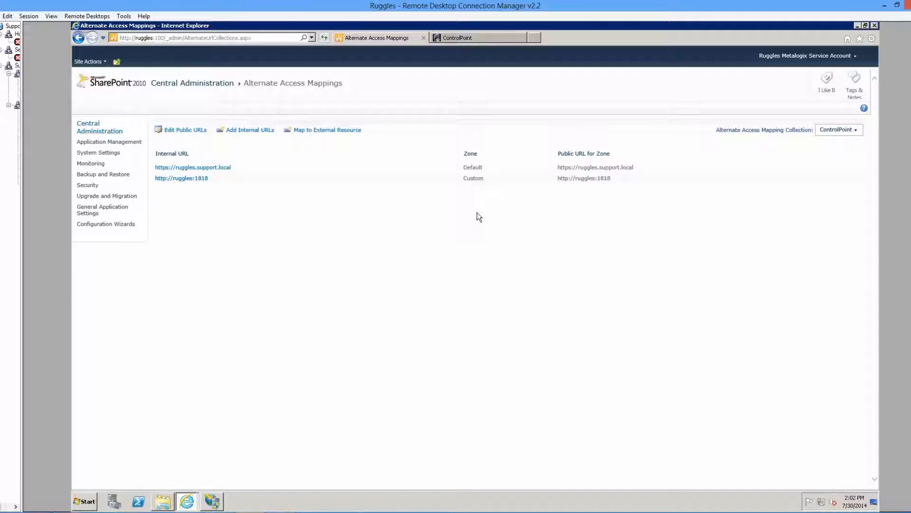
Inspect the https binding and its SSL certificate for the ControlPoint site in IIS Manager, leaving the bindings unedited
left_click(212, 501)
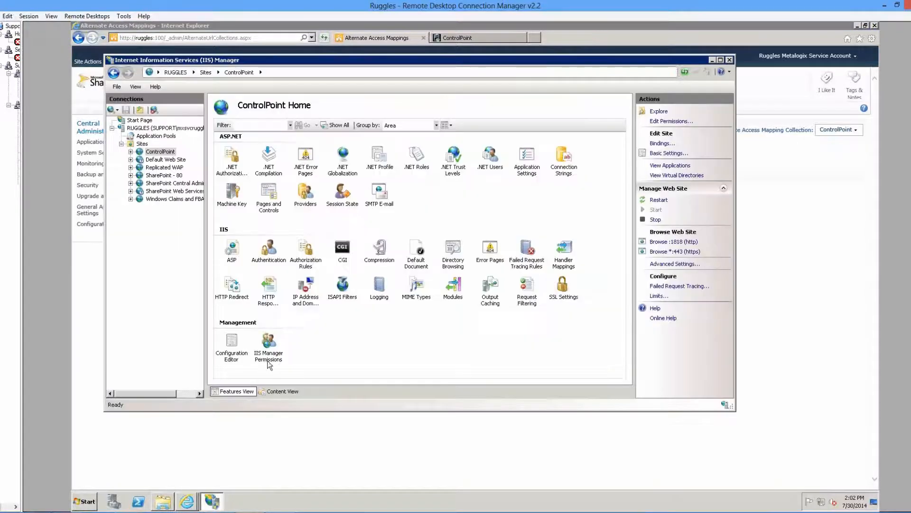
left_click(160, 151)
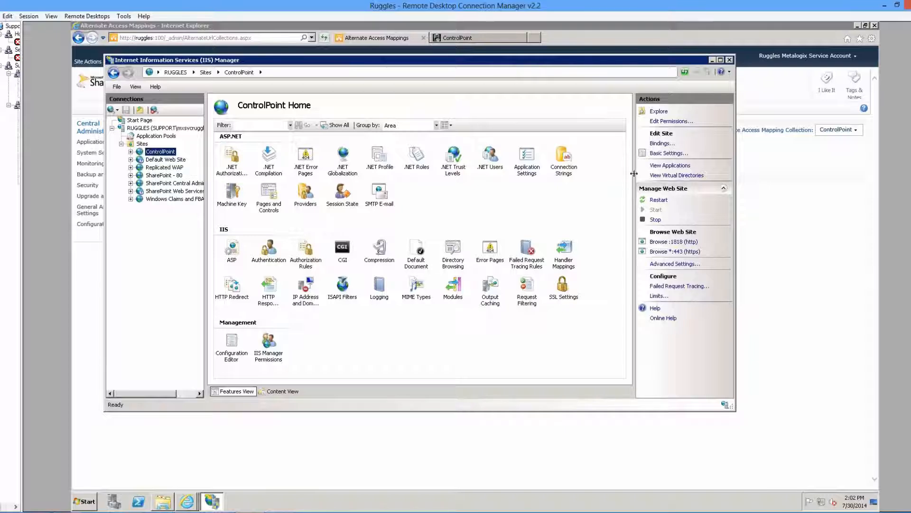
left_click(662, 143)
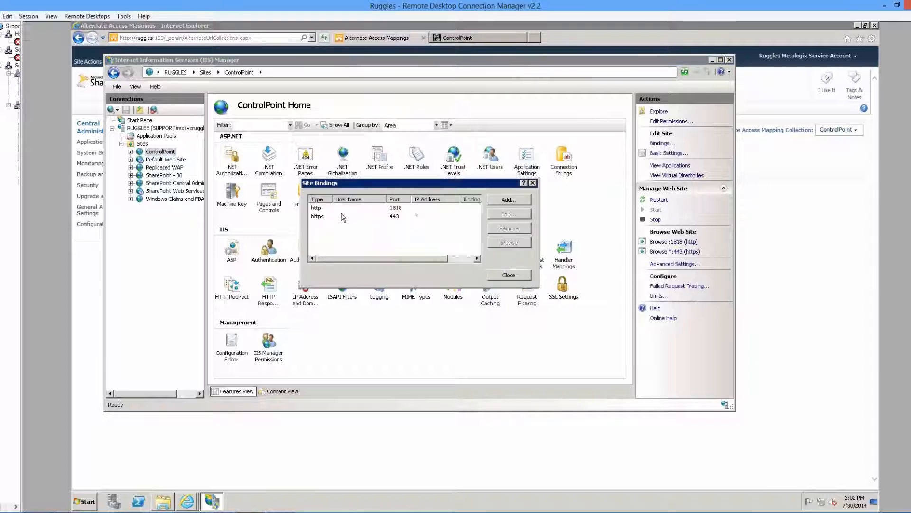
left_click(317, 217)
left_click(510, 215)
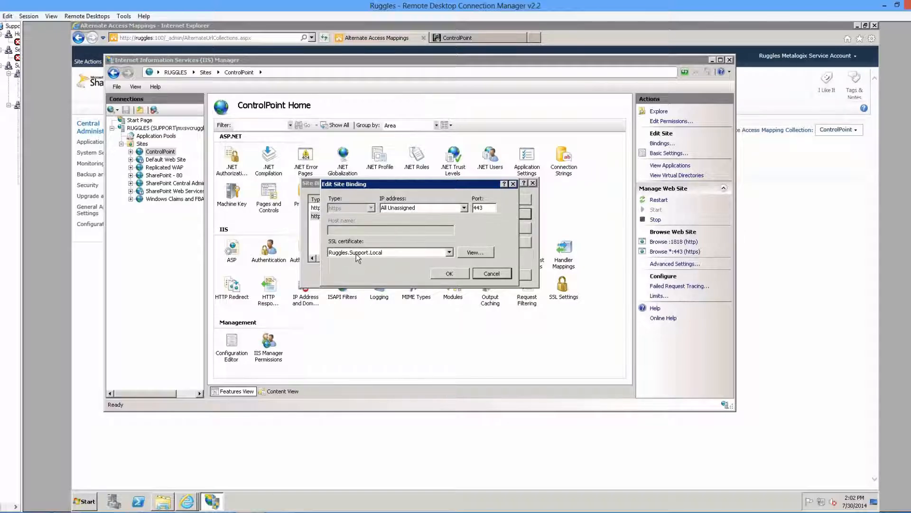
left_click(484, 272)
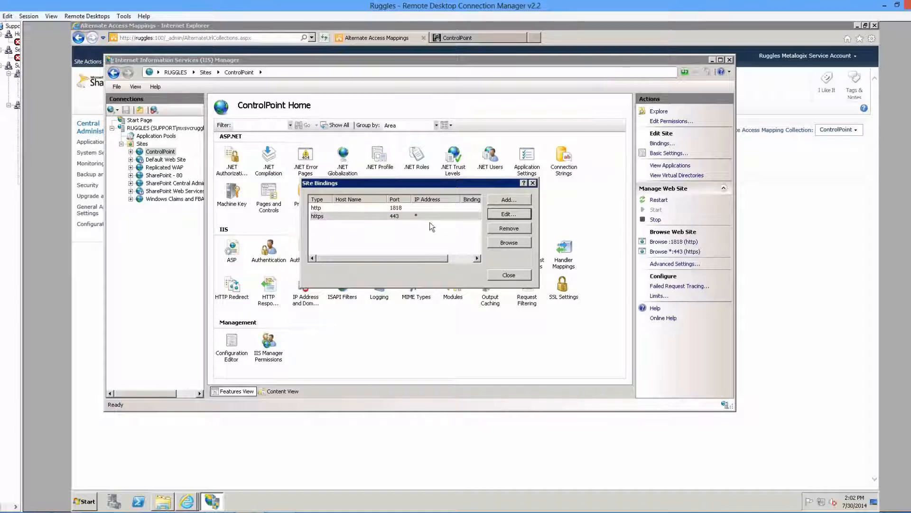
left_click(533, 183)
Review the Alternate Access Mappings page again and read step 1 of the Word guide on editing the Farm URL
mouse_move(188, 502)
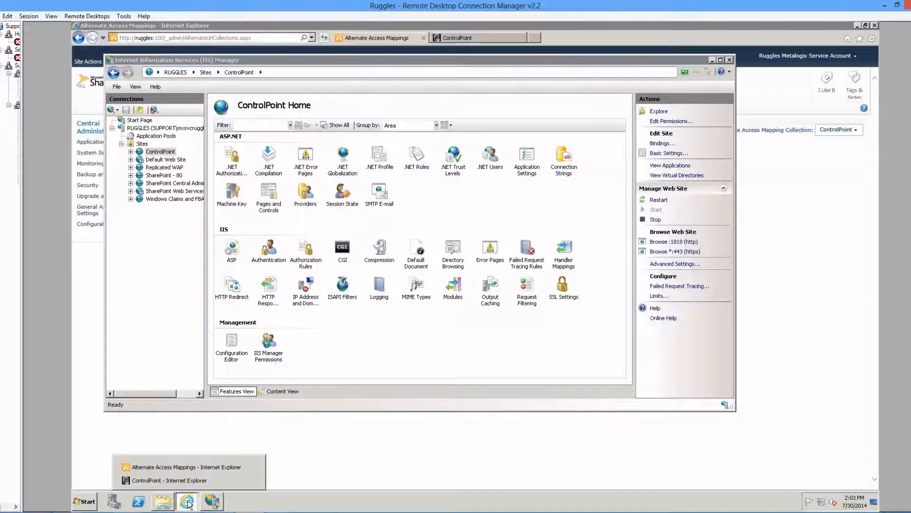
left_click(192, 470)
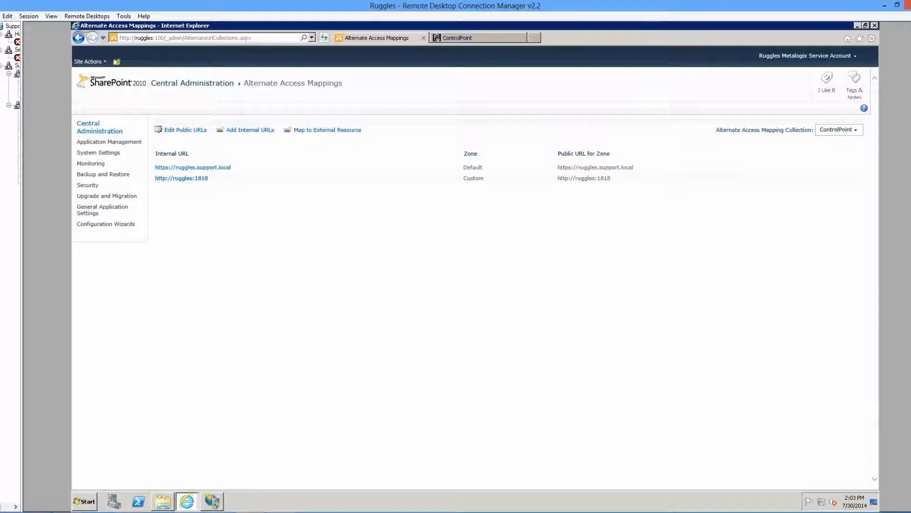
left_click(197, 478)
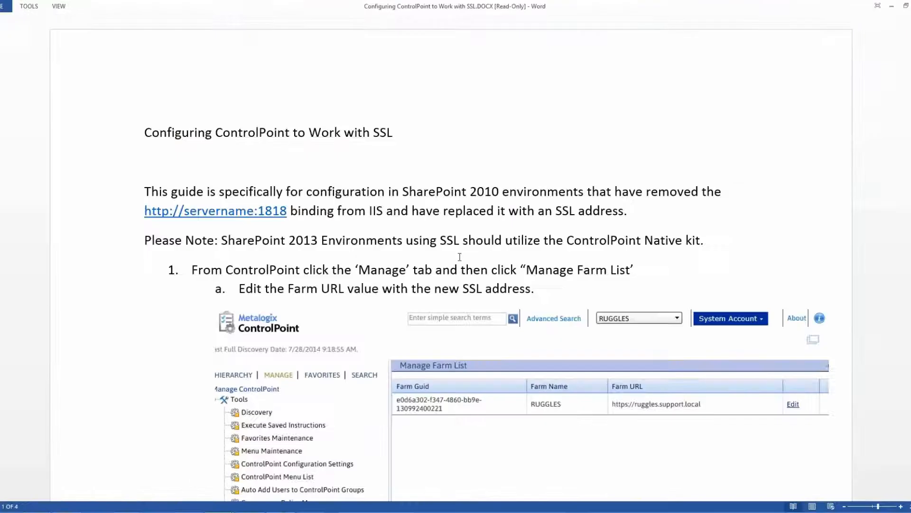
scroll(557, 216, "down", 2)
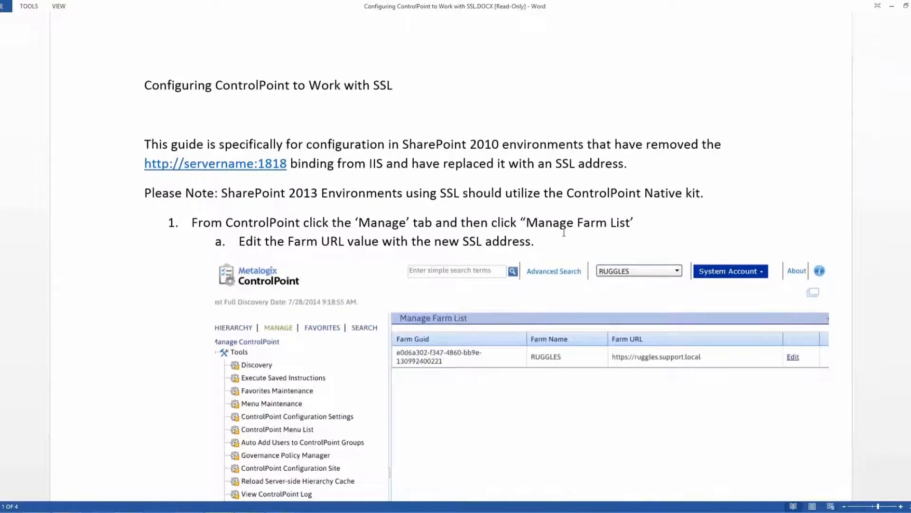
scroll(541, 190, "down", 2)
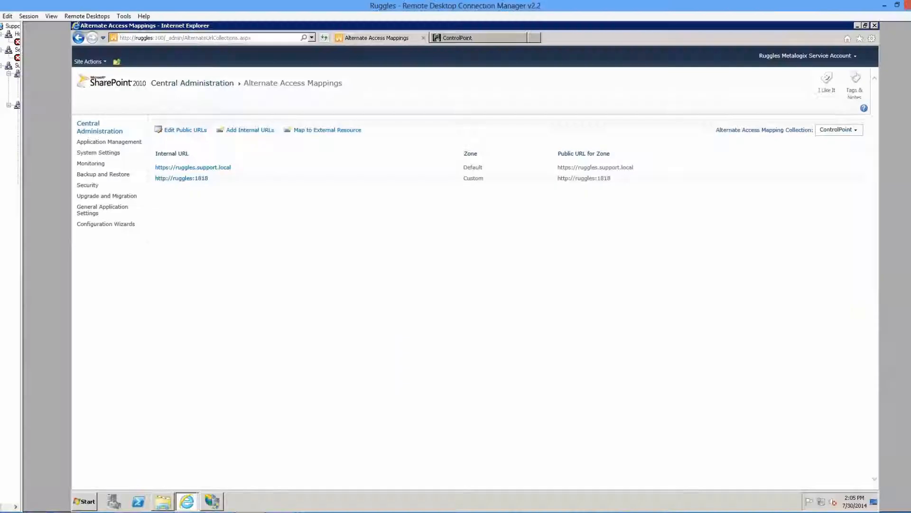
Switch to ControlPoint in Internet Explorer and view the Farm URL under Manage Farm List
left_click(187, 500)
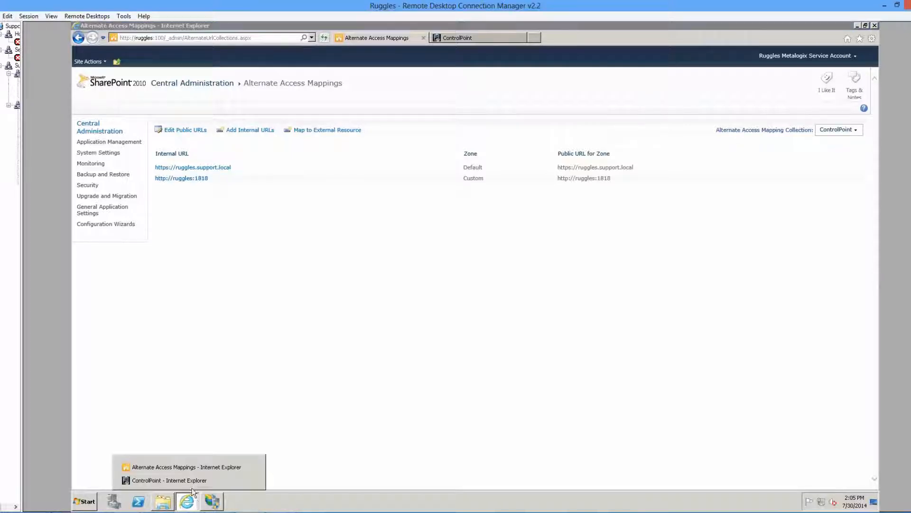
left_click(183, 480)
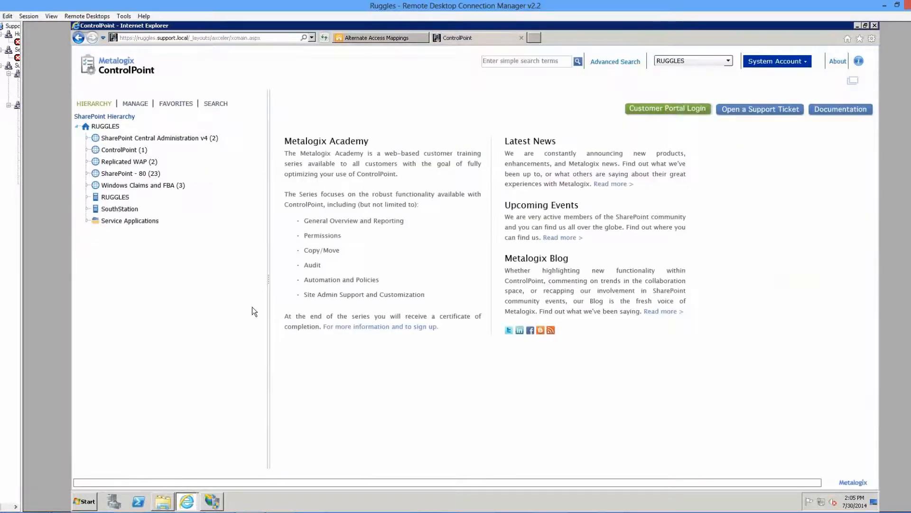
left_click(136, 107)
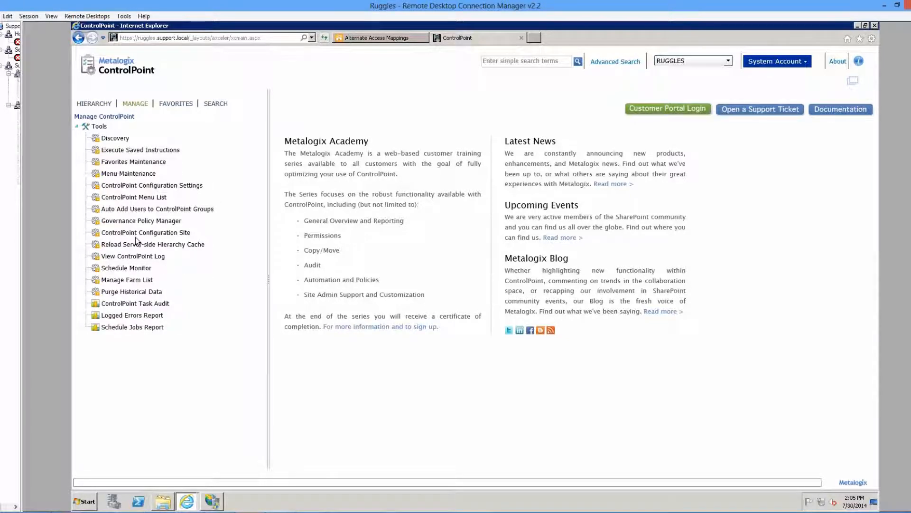
left_click(130, 281)
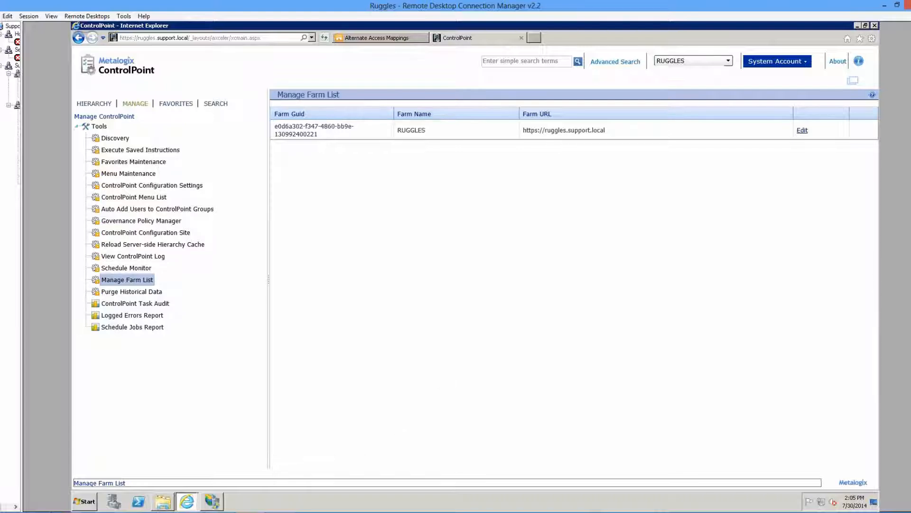
Consult steps 2 and 3 of the Word guide and examine the Miscellaneous and Custom category in ControlPoint Configuration Settings
left_click(199, 468)
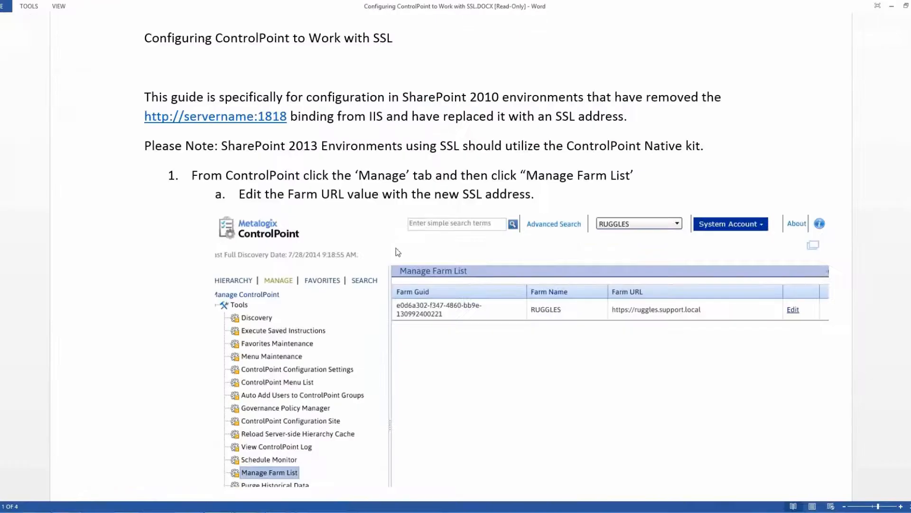
scroll(401, 252, "down", 5)
scroll(401, 252, "down", 3)
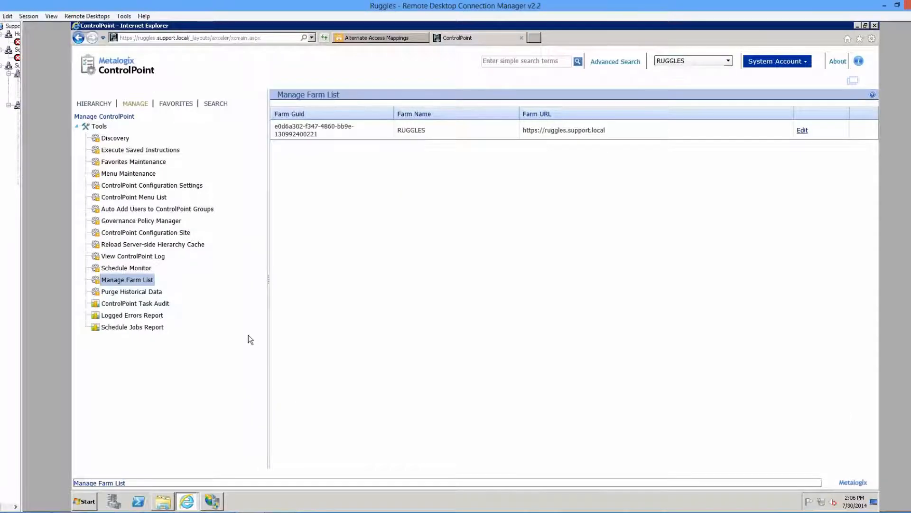
left_click(145, 185)
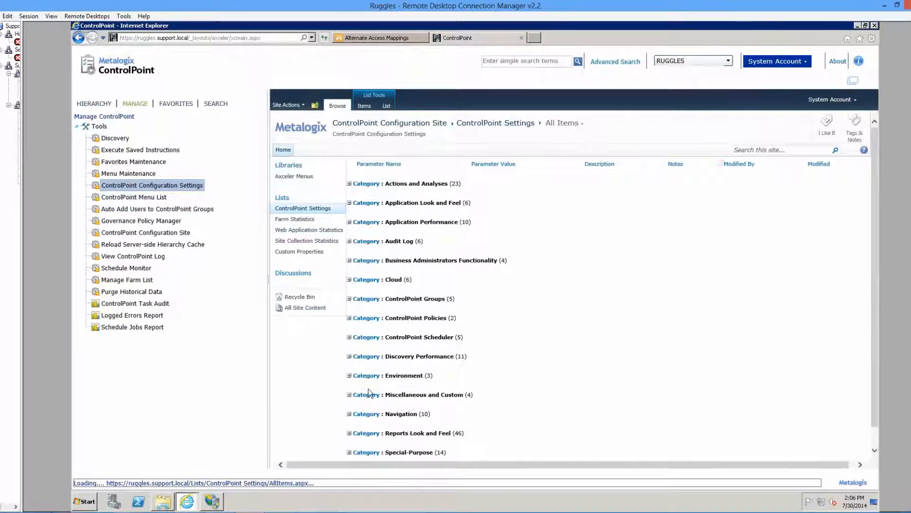
left_click(348, 395)
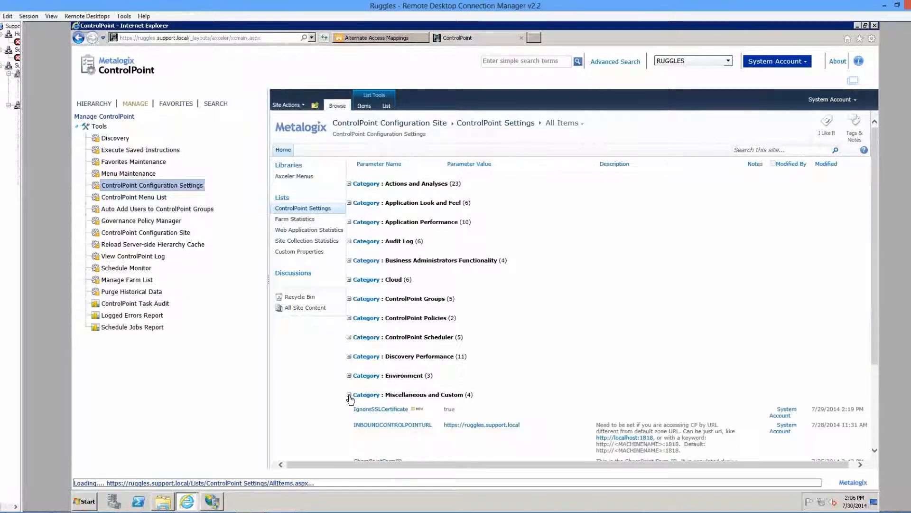
scroll(412, 380, "down", 2)
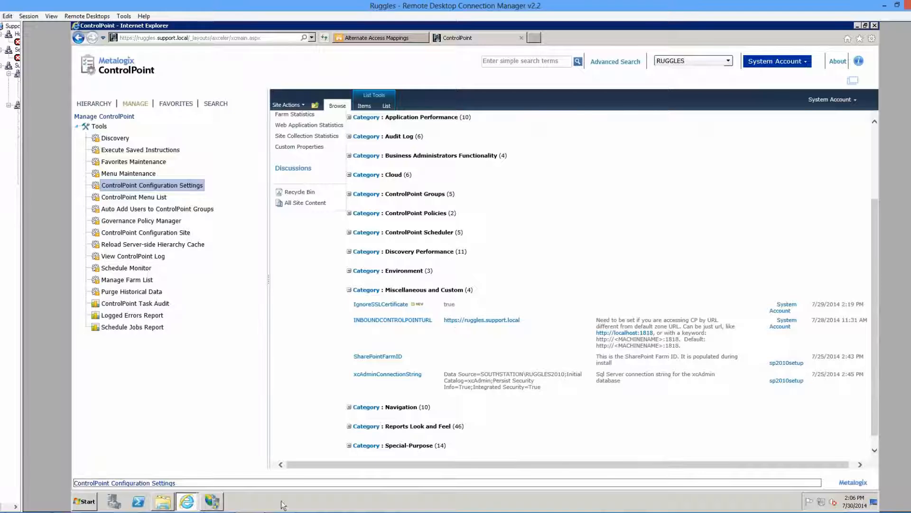
Read step 4 of the Word guide and open the web config file from the TEMPLATE\LAYOUTS\Axceler folder in Notepad
mouse_move(249, 511)
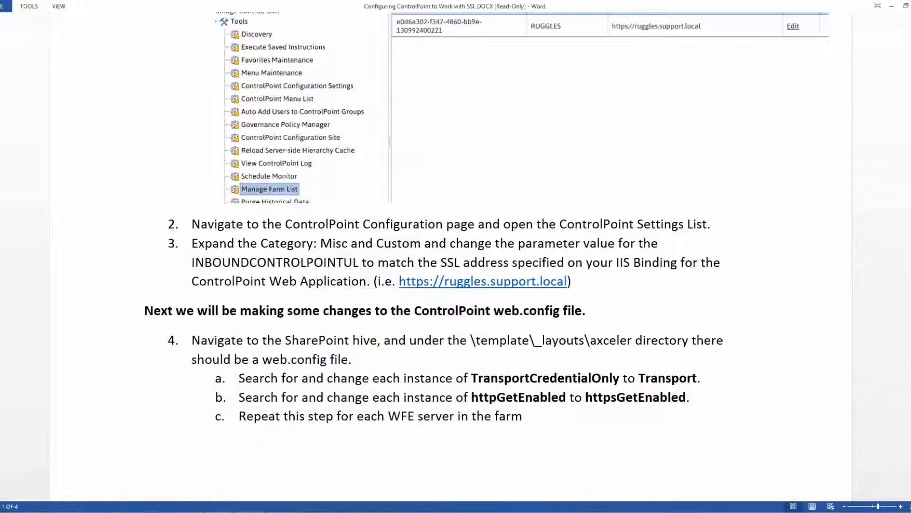
scroll(348, 280, "down", 2)
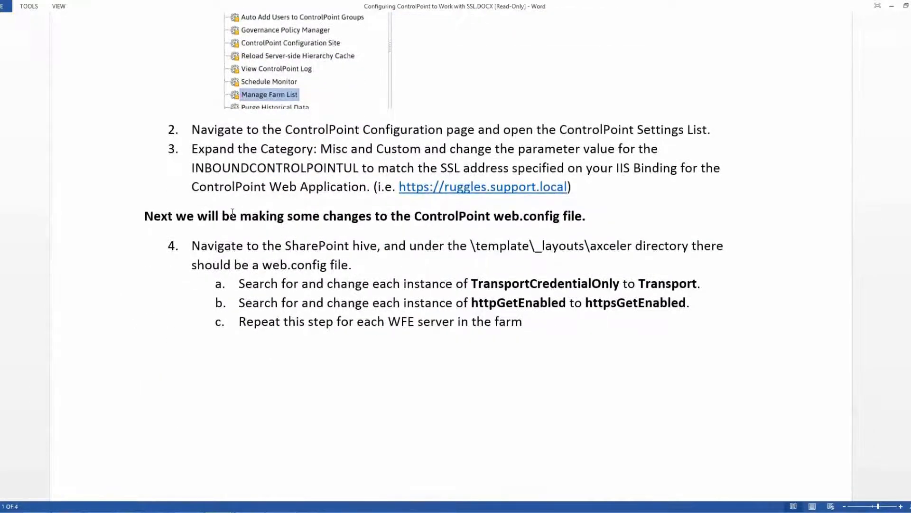
scroll(232, 211, "up", 2)
scroll(232, 228, "down", 2)
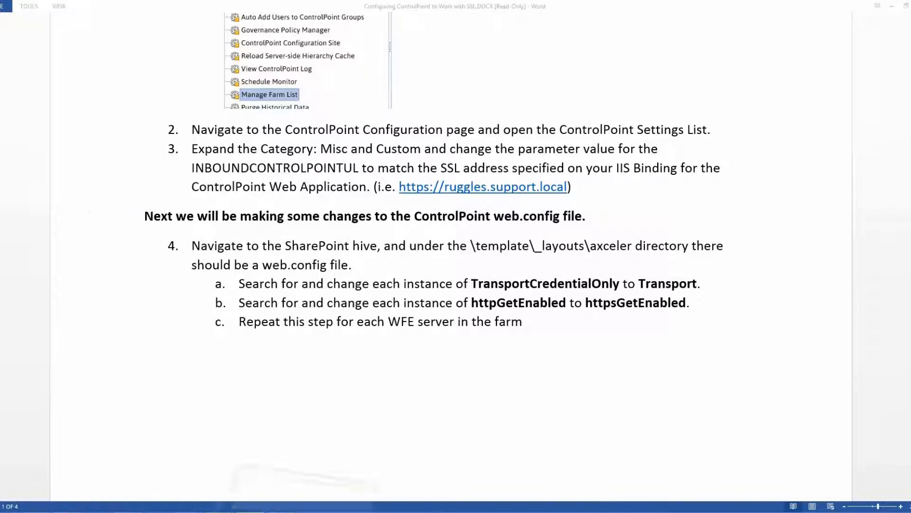
left_click(232, 506)
left_click(171, 505)
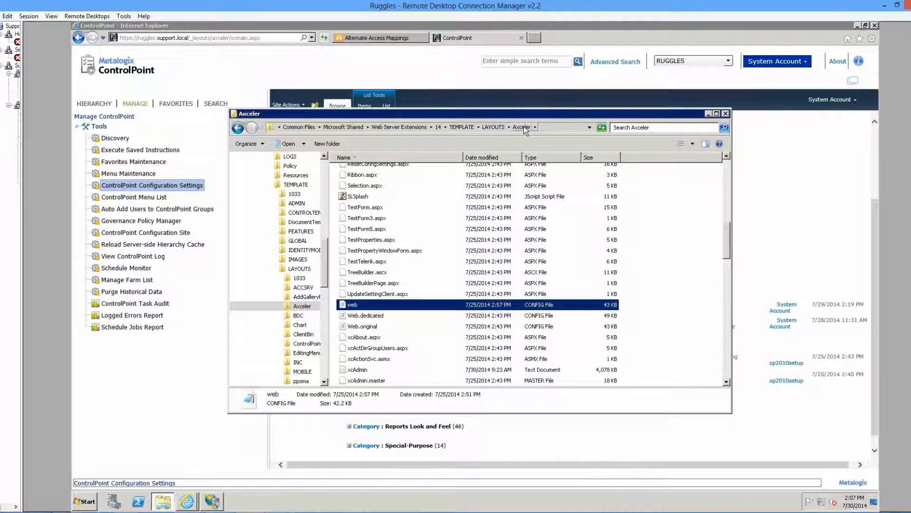
right_click(373, 307)
left_click(384, 318)
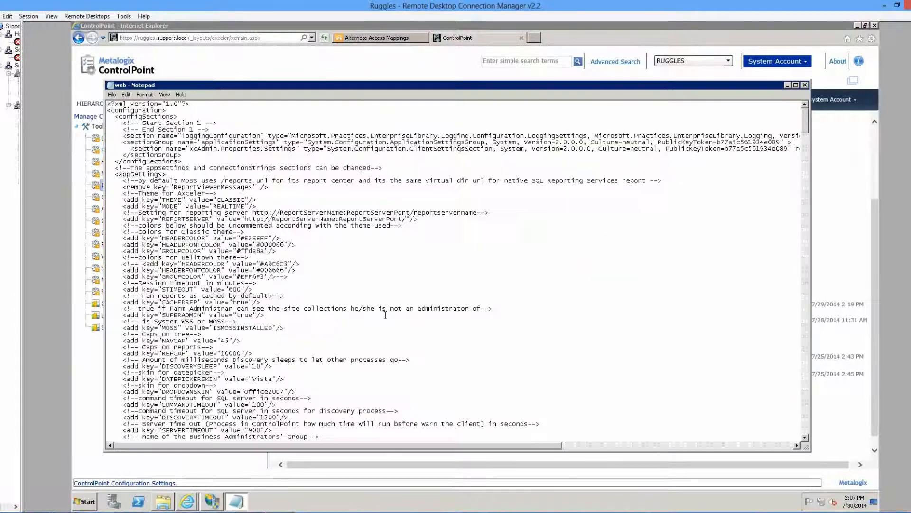
Check the search term in the Word guide, find "transport" in the web config file and examine the surrounding security mode lines
left_click(127, 95)
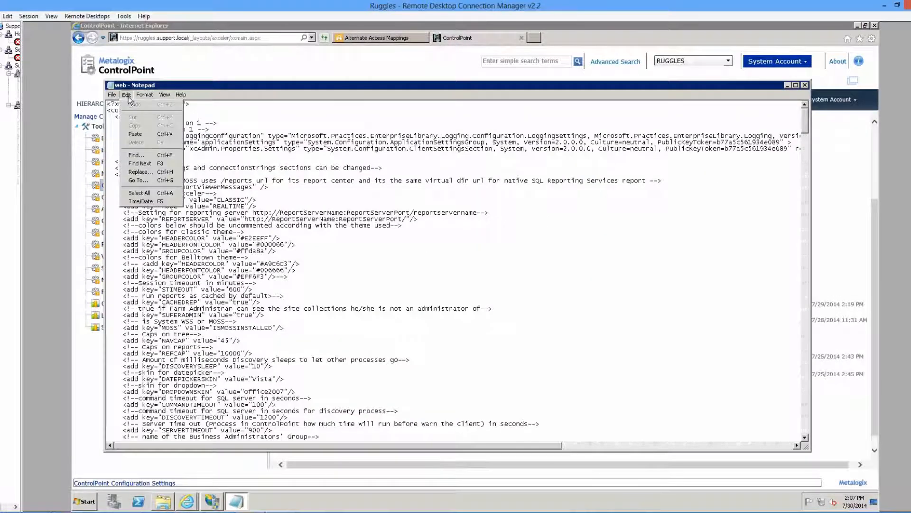
left_click(152, 155)
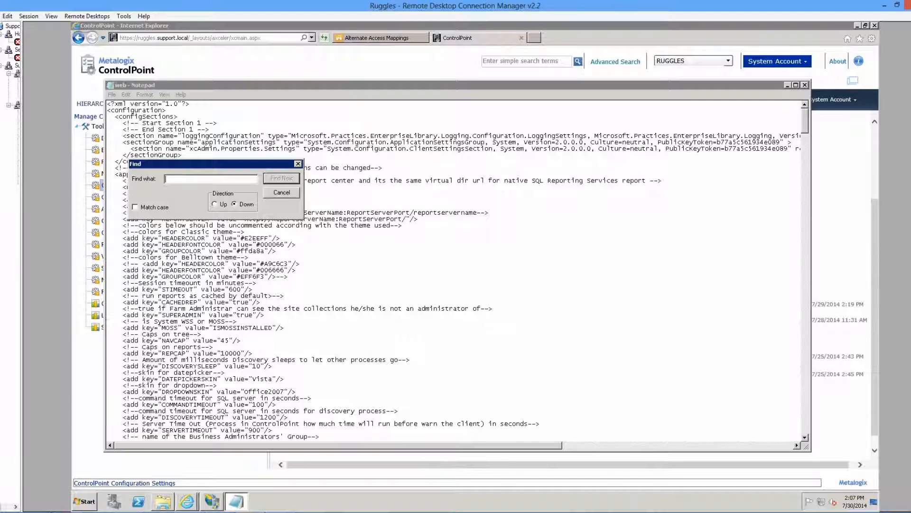
mouse_move(220, 511)
left_click(210, 472)
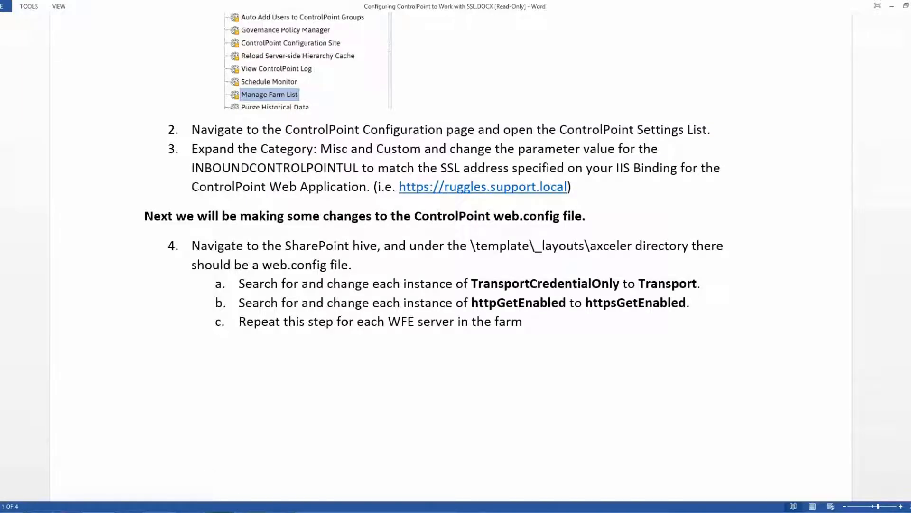
left_click(267, 510)
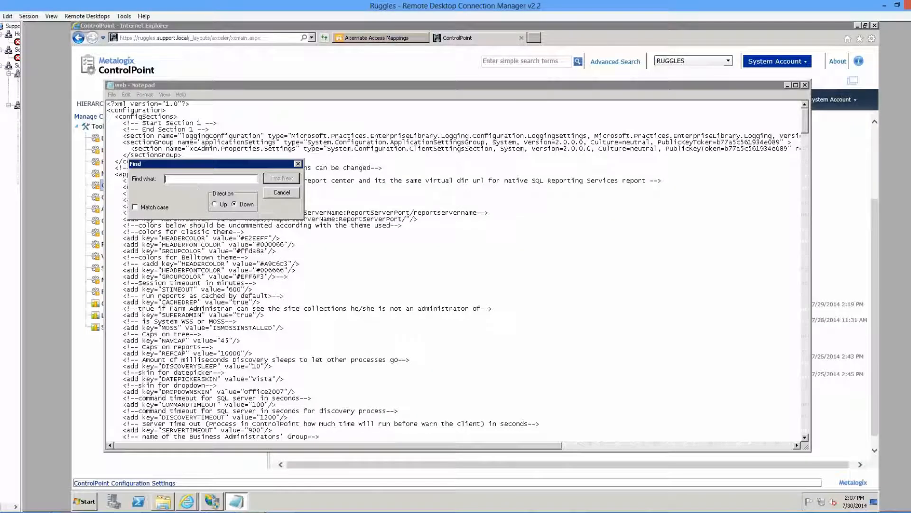
type("transport")
left_click(280, 178)
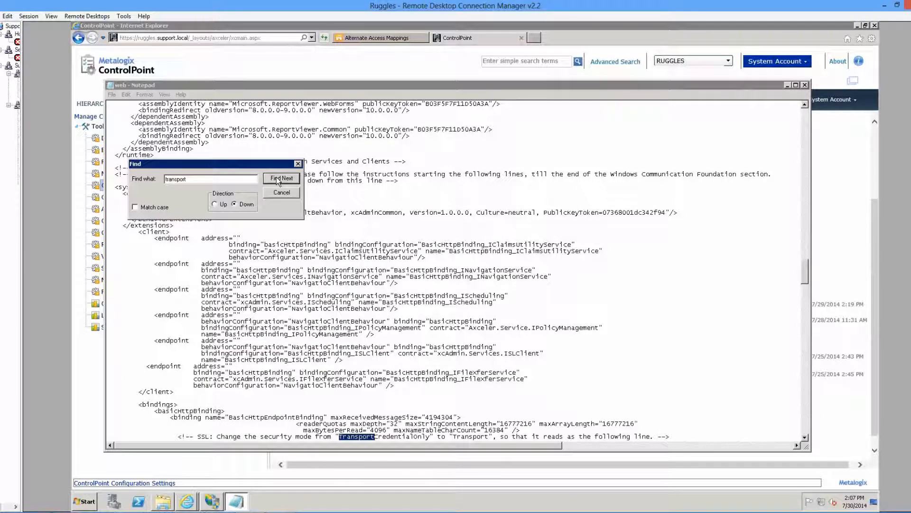
left_click_drag(266, 151, 266, 151)
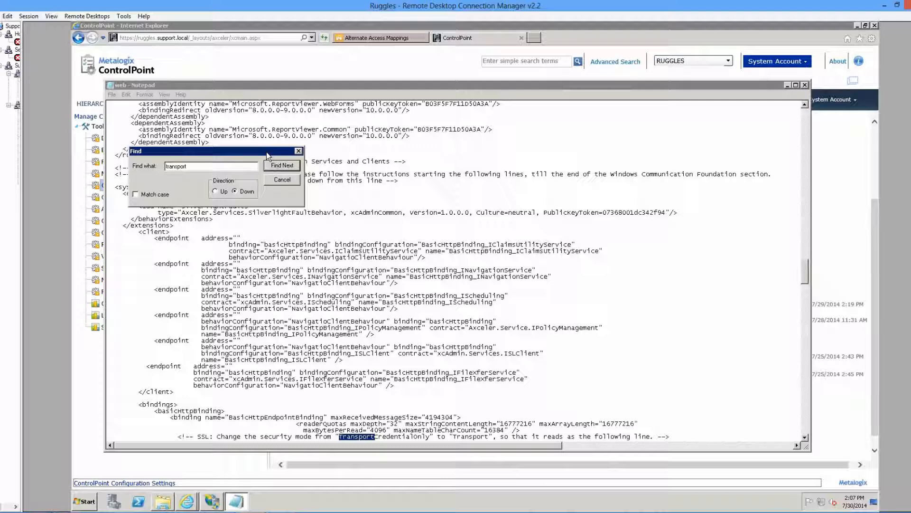
left_click(284, 180)
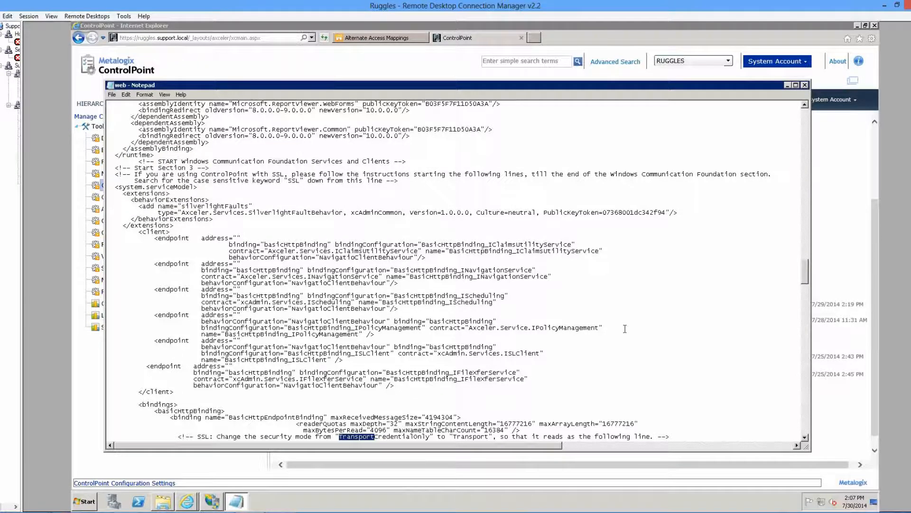
scroll(624, 329, "down", 4)
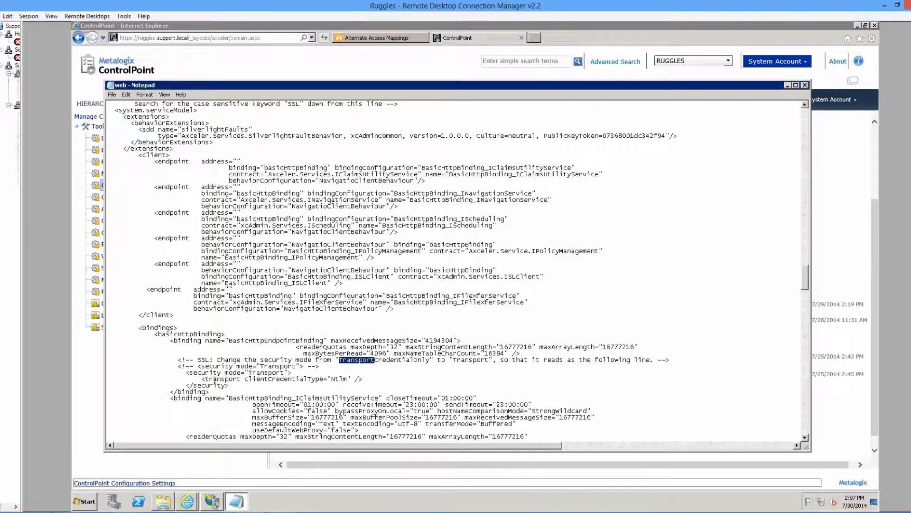
Read the SSL comment on the security mode and go through each further "transport" occurrence down to the BasicHttpBinding_IFileXferService binding
left_click_drag(178, 359, 189, 360)
left_click_drag(260, 363, 444, 362)
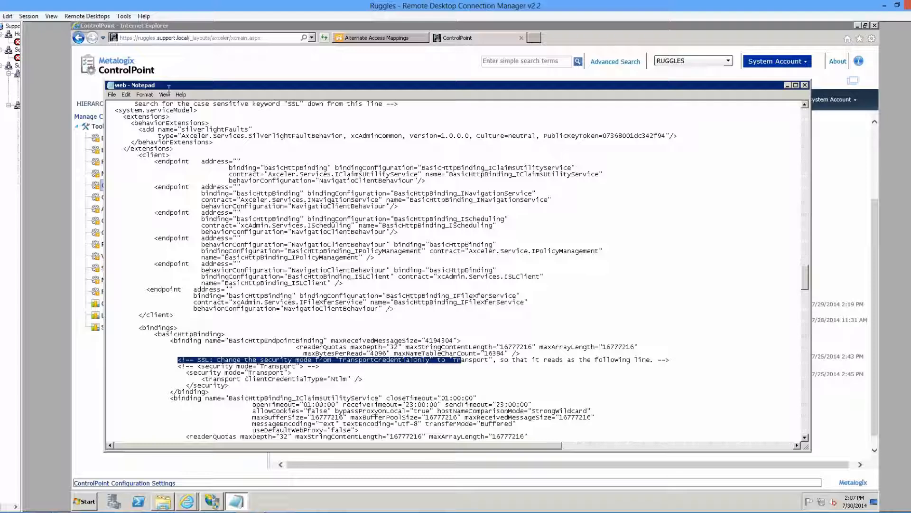
left_click(126, 94)
left_click(150, 156)
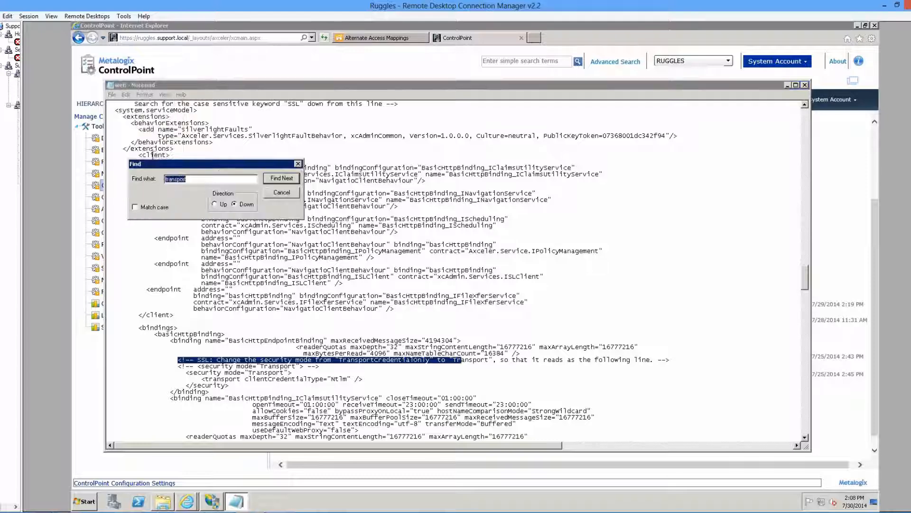
left_click(276, 179)
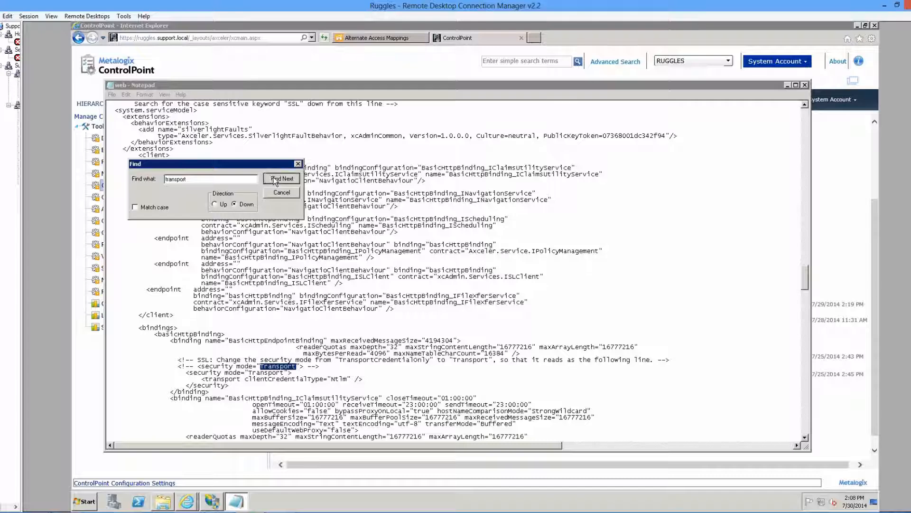
left_click(276, 180)
left_click(275, 180)
left_click(276, 180)
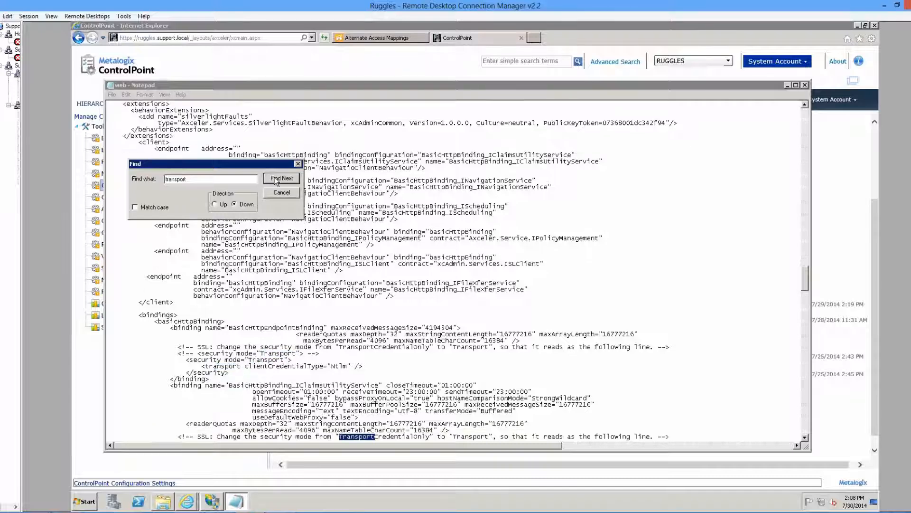
left_click(275, 181)
left_click(276, 180)
left_click(276, 180)
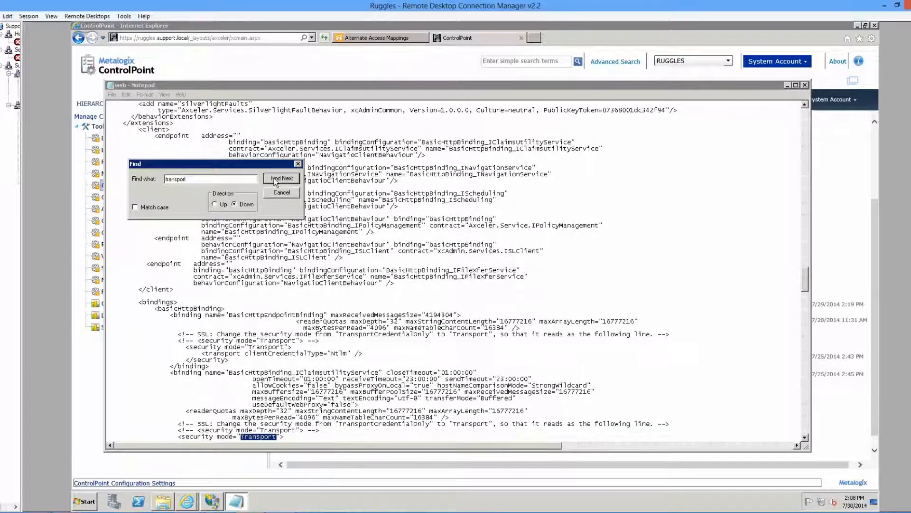
left_click(274, 178)
left_click(275, 178)
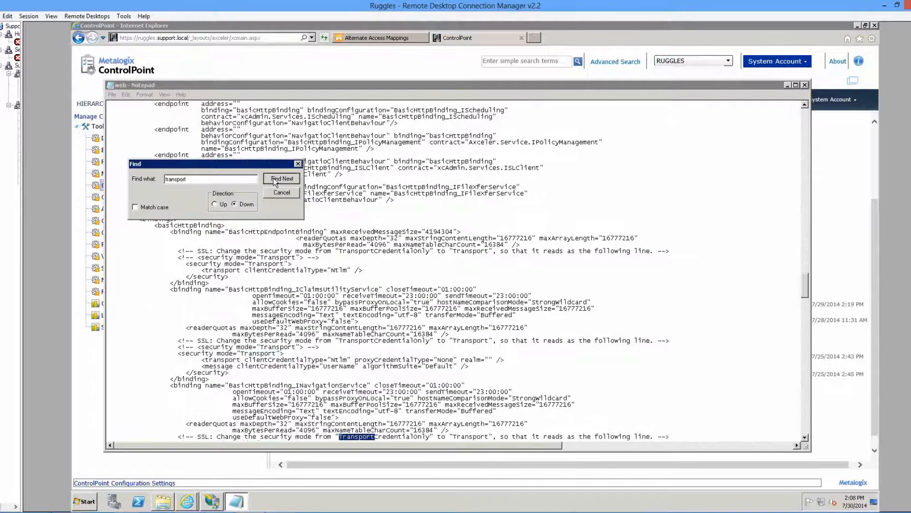
left_click(274, 178)
left_click(273, 178)
left_click(273, 179)
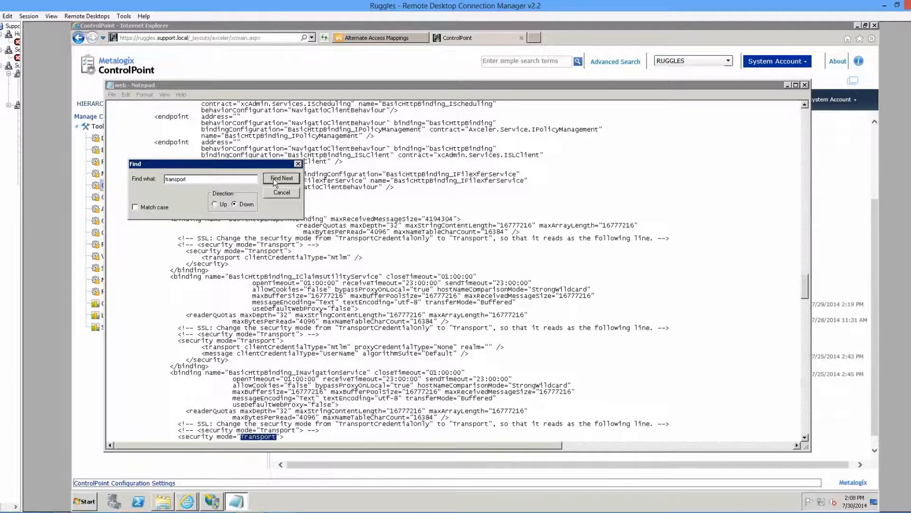
left_click(274, 179)
left_click(274, 179)
left_click(274, 180)
left_click(274, 179)
left_click(274, 179)
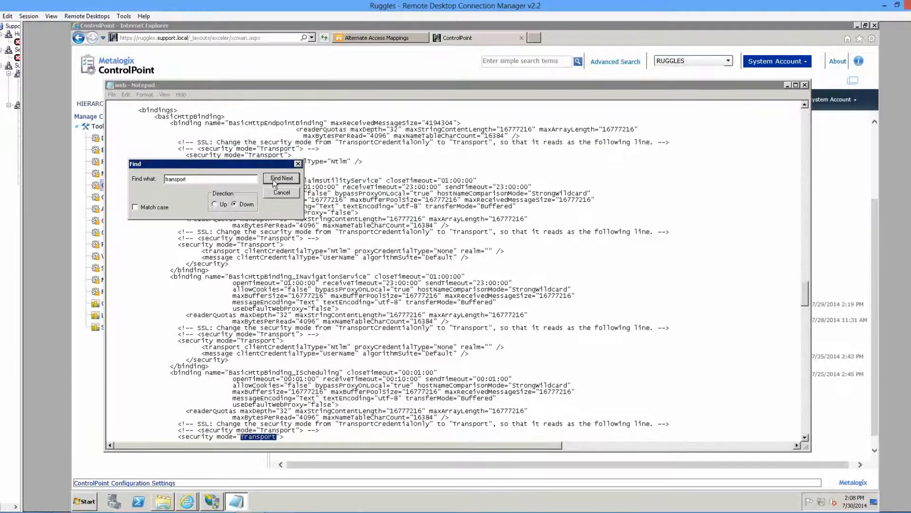
left_click(273, 179)
left_click(274, 180)
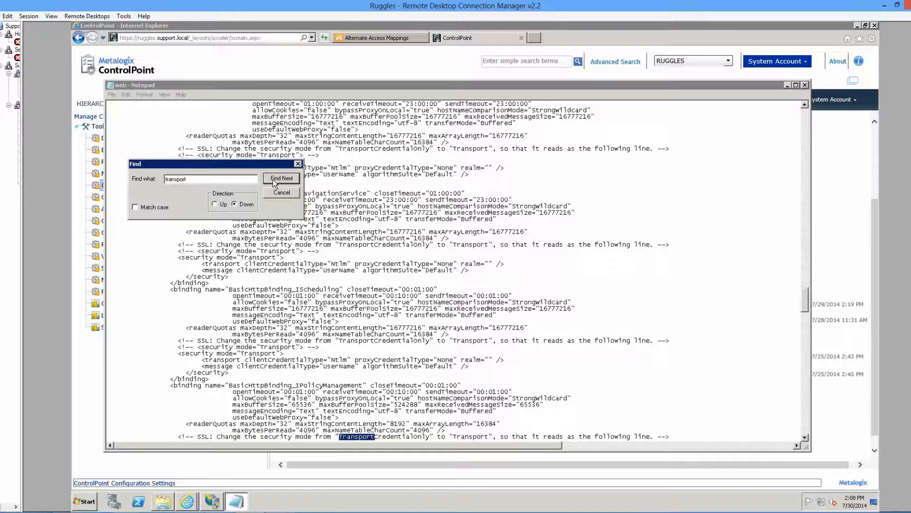
left_click(274, 180)
left_click(273, 180)
left_click(273, 179)
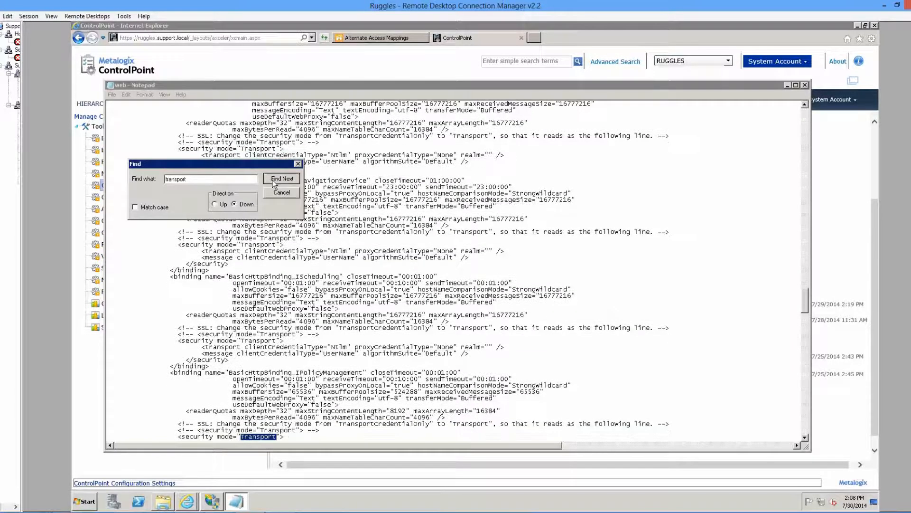
left_click(274, 180)
left_click(274, 180)
left_click(274, 179)
left_click(274, 180)
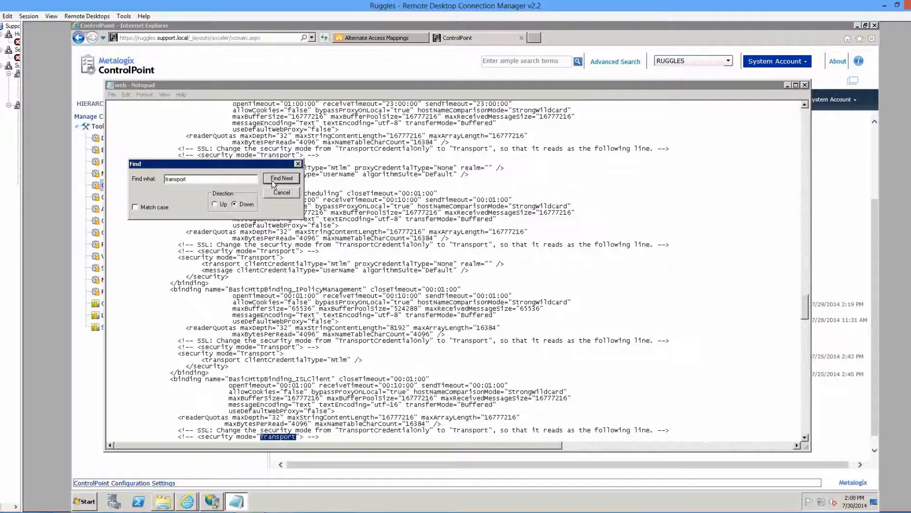
left_click(274, 179)
left_click(272, 183)
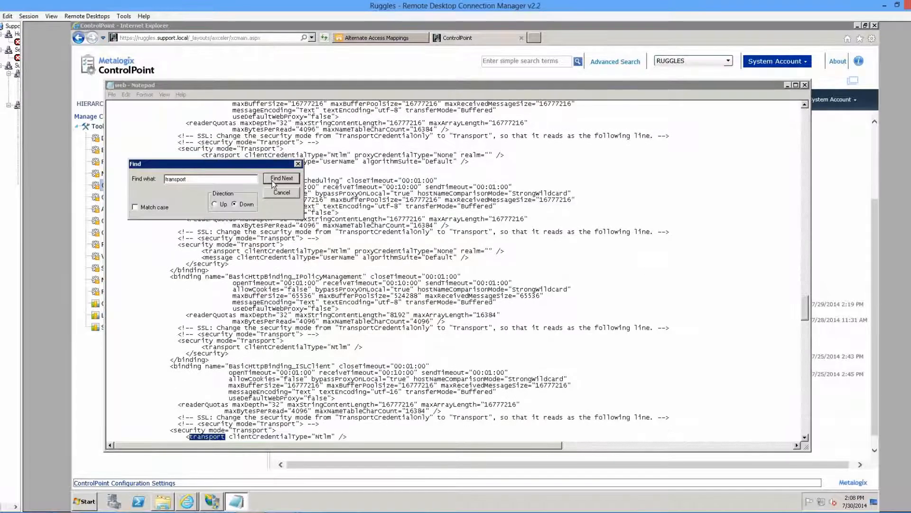
left_click(273, 183)
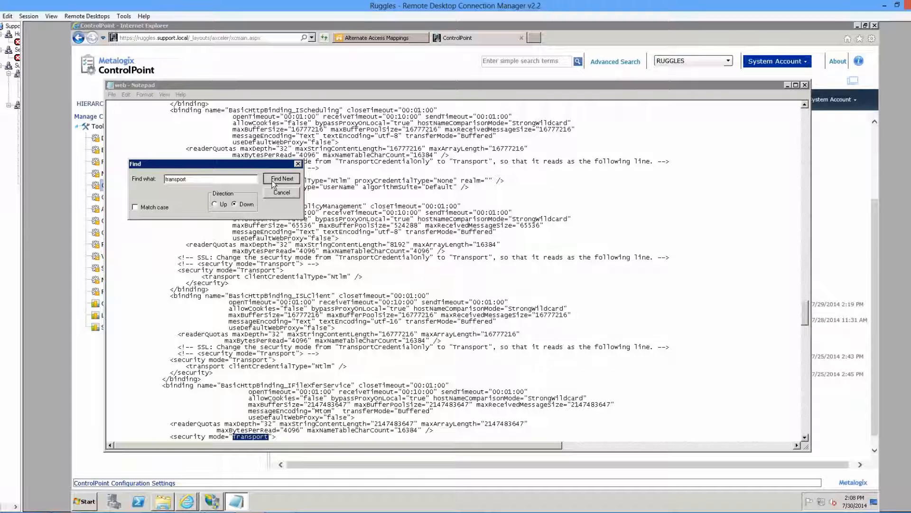
left_click(273, 183)
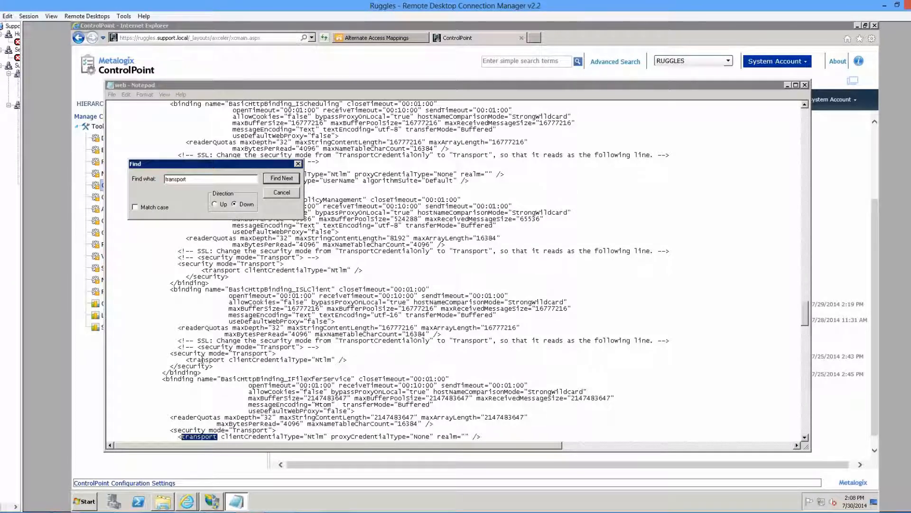
Highlight the Transport security mode value in the BasicHttpBinding_ISLClient binding and end the search
left_click(234, 354)
left_click_drag(233, 353, 269, 354)
left_click(282, 192)
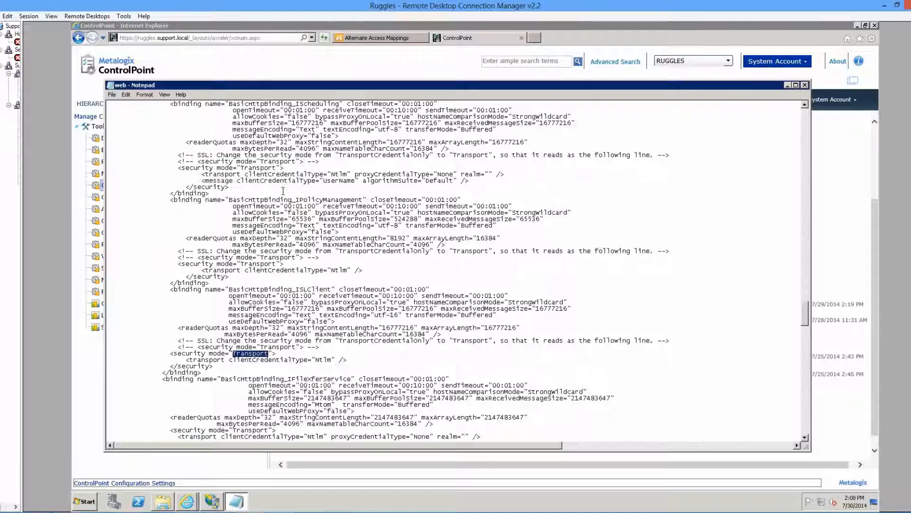
Consult step 4b of the Word guide and search the web config file for "httpget" downward and upward
mouse_move(211, 501)
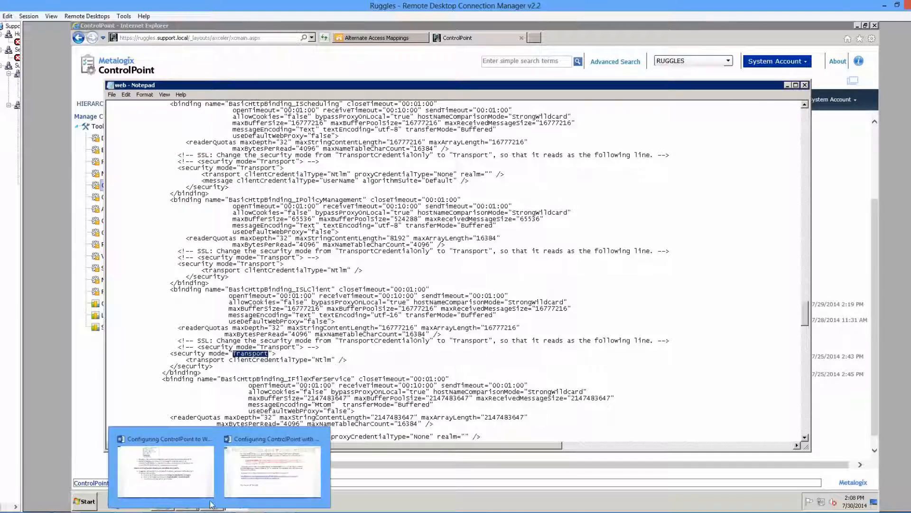
left_click(165, 470)
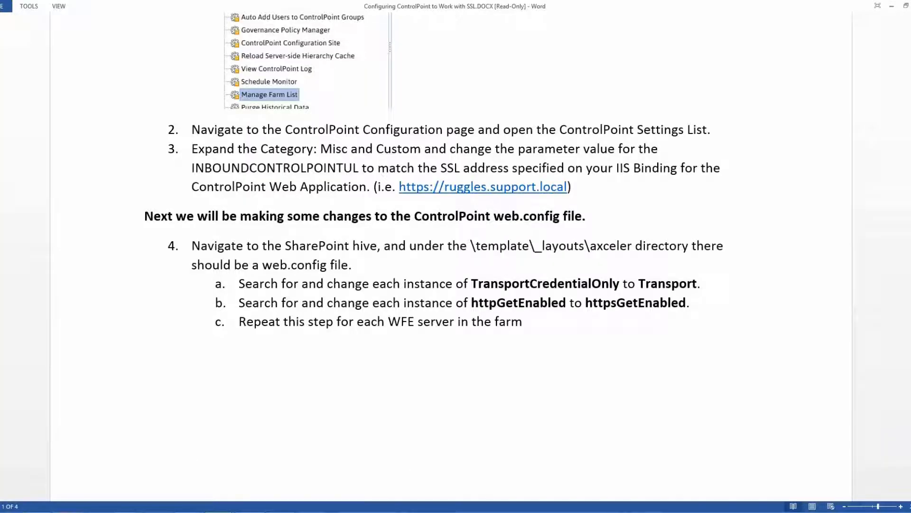
key("alt+Tab")
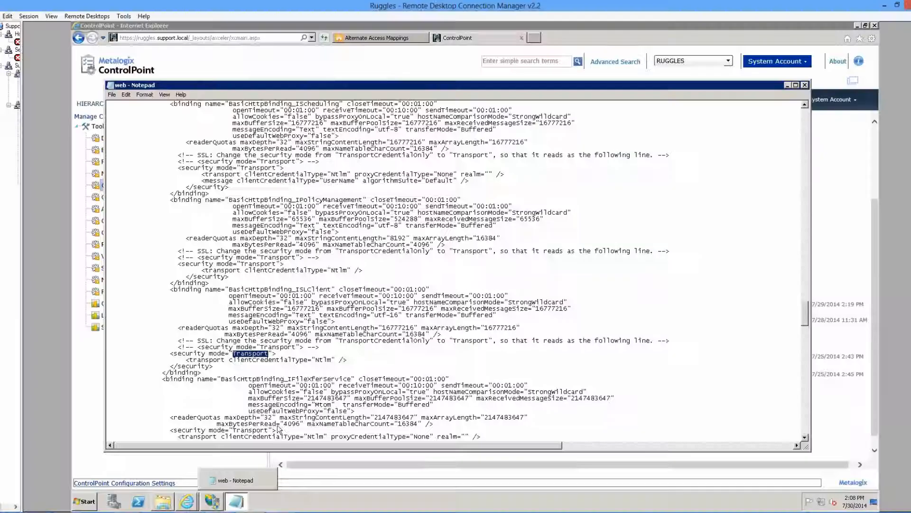
left_click(126, 95)
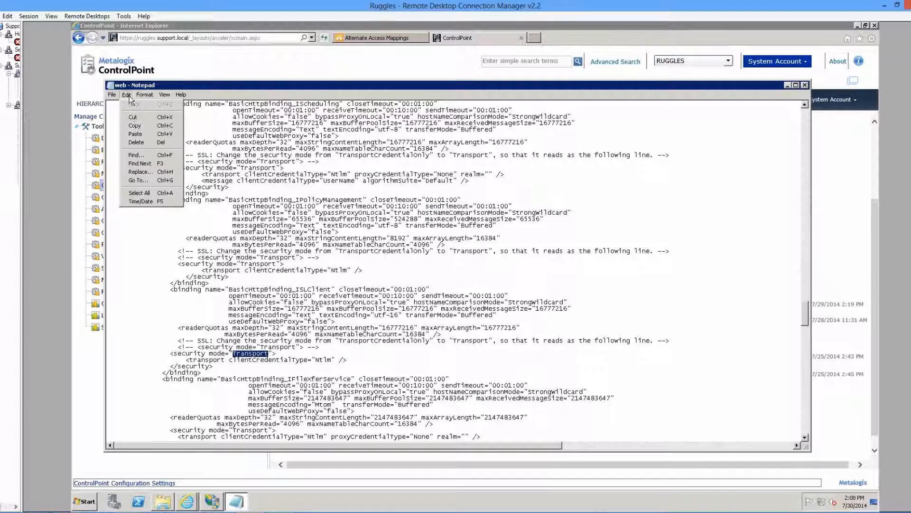
left_click(140, 155)
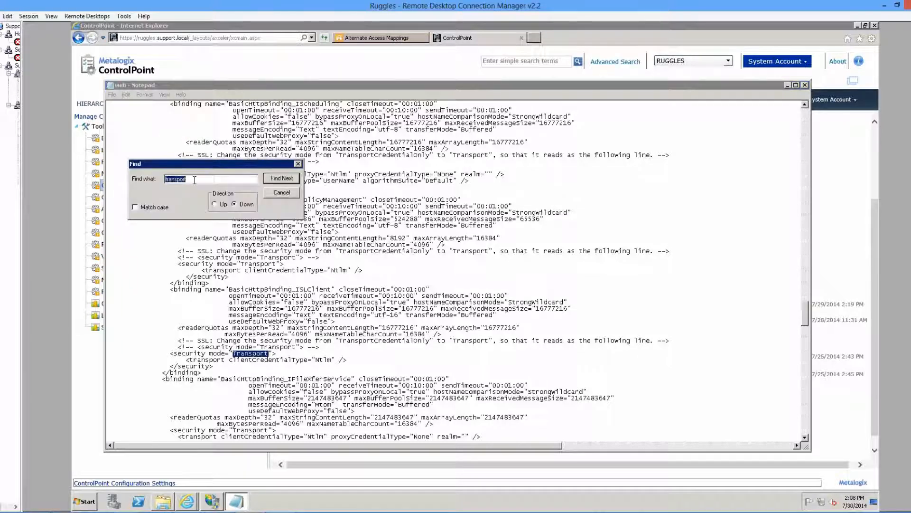
type("httpget")
left_click(281, 179)
left_click(494, 295)
left_click(281, 178)
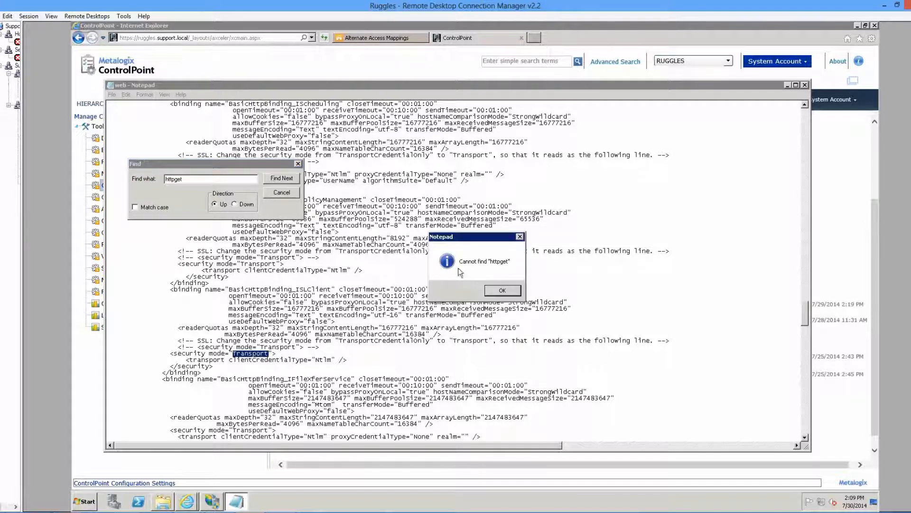
left_click(502, 290)
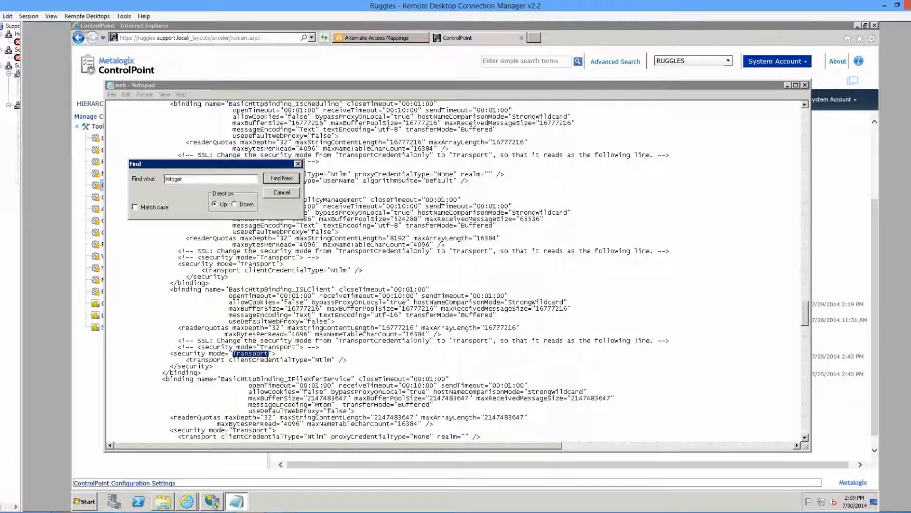
Recheck the httpGetEnabled term in the Word guide and search the web config file from its beginning for "httpgetenabled"
mouse_move(219, 508)
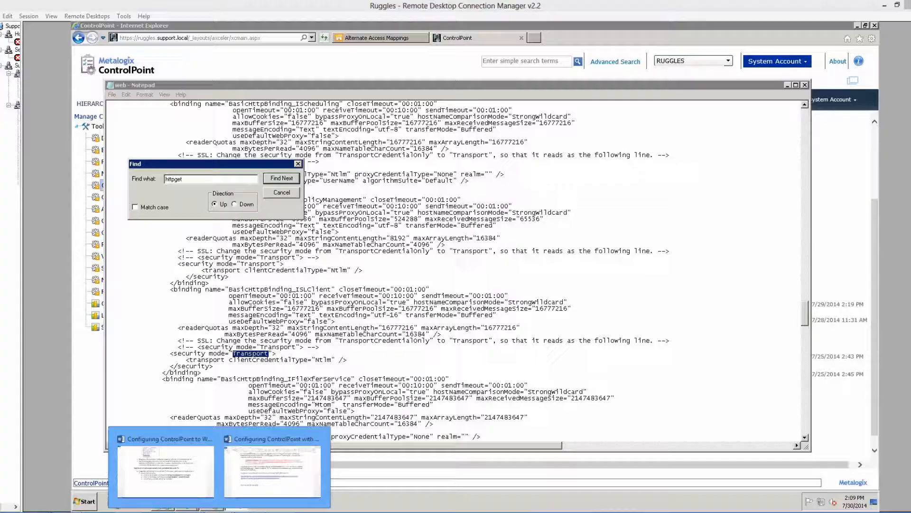
left_click(199, 469)
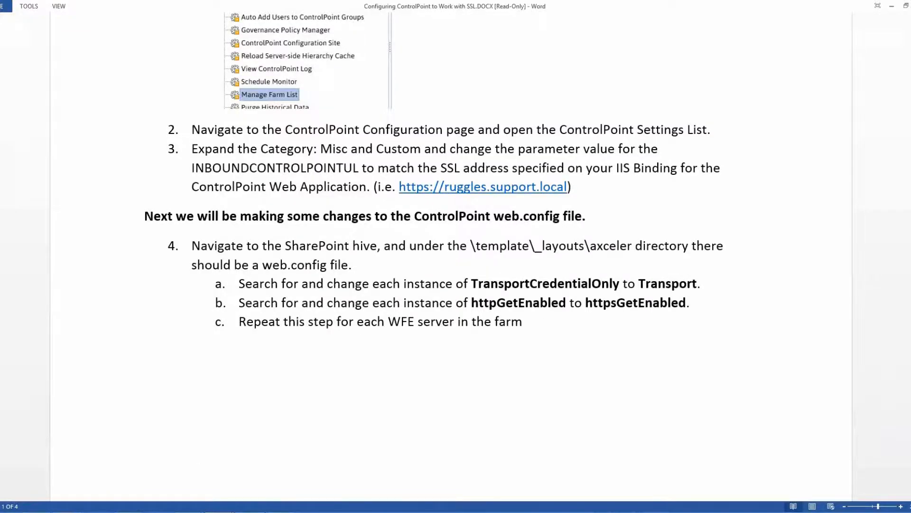
key("alt+Tab")
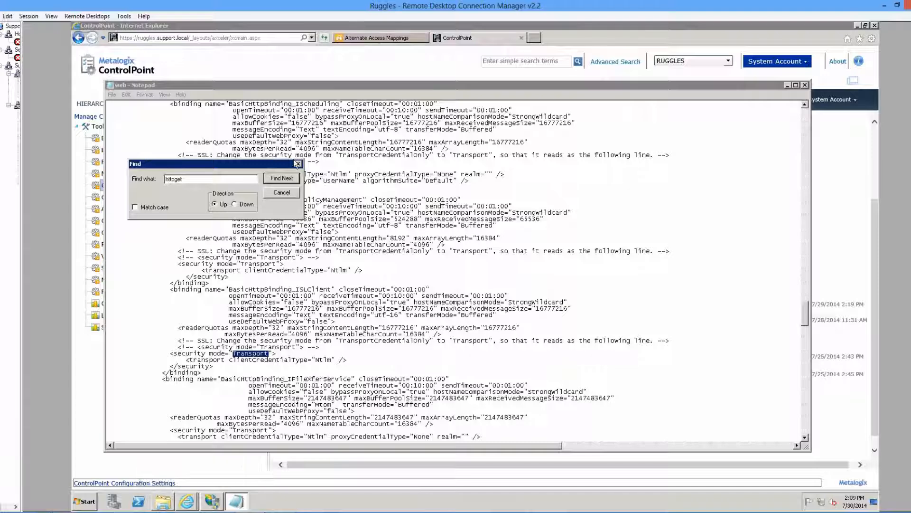
left_click(298, 164)
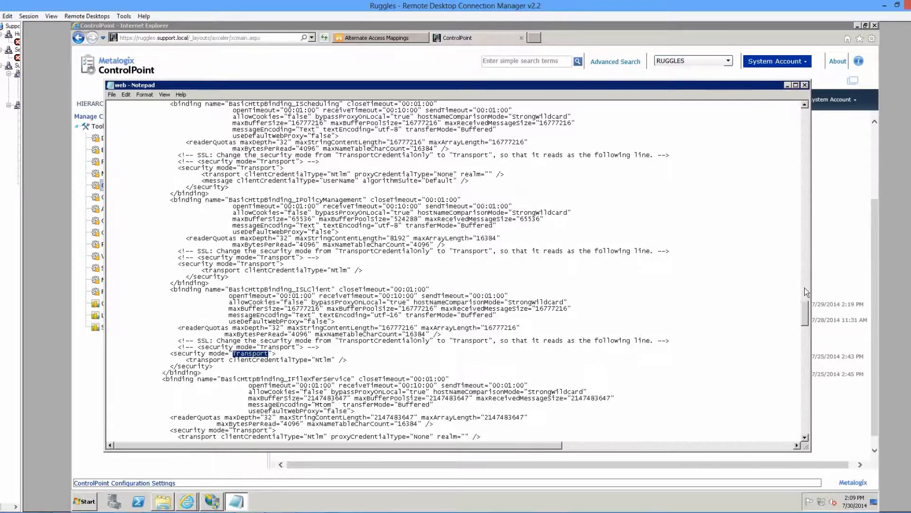
left_click_drag(804, 312, 805, 116)
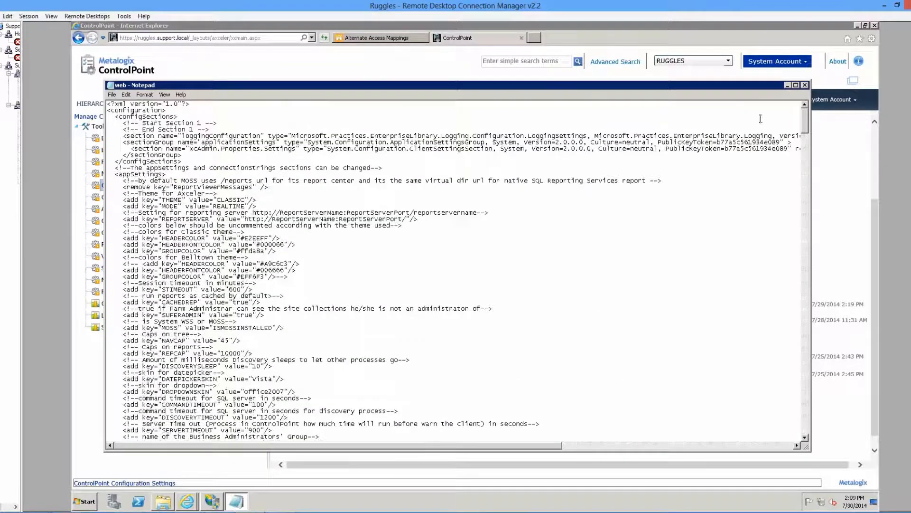
left_click(126, 95)
left_click(142, 158)
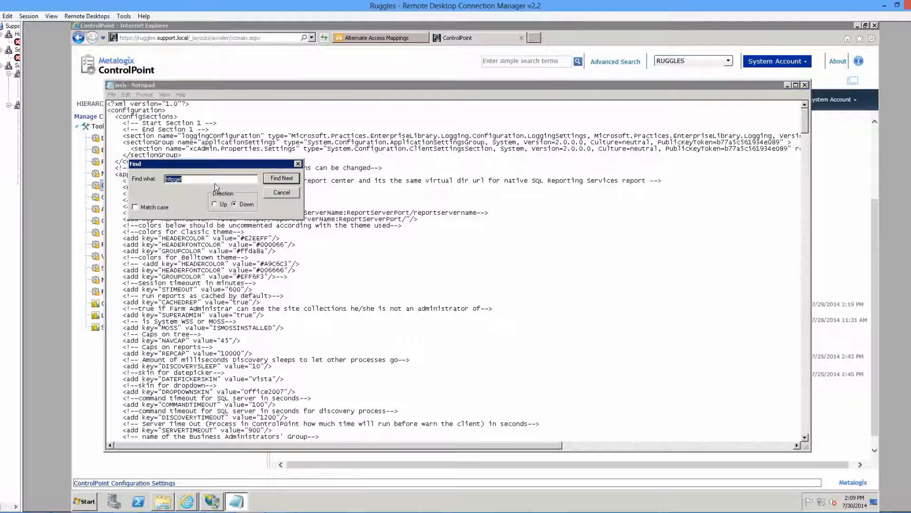
type("h")
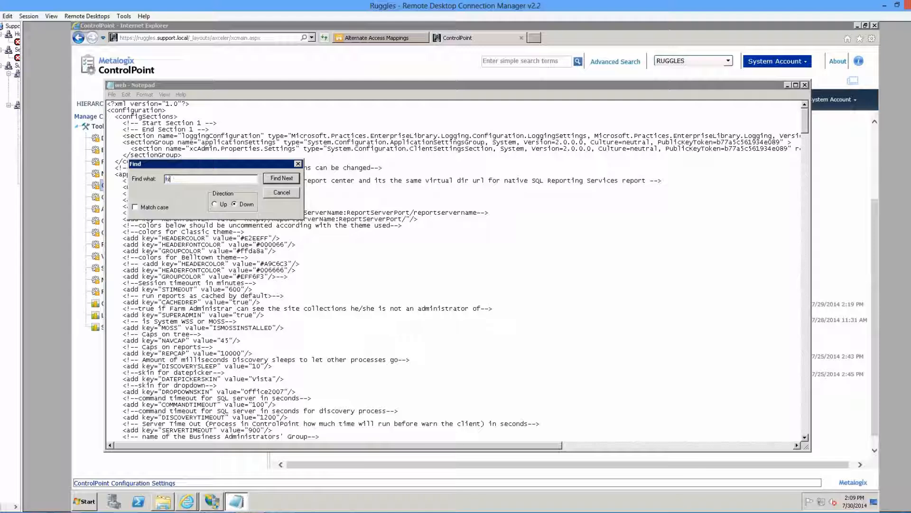
type("ttpgetenabled")
key("Return")
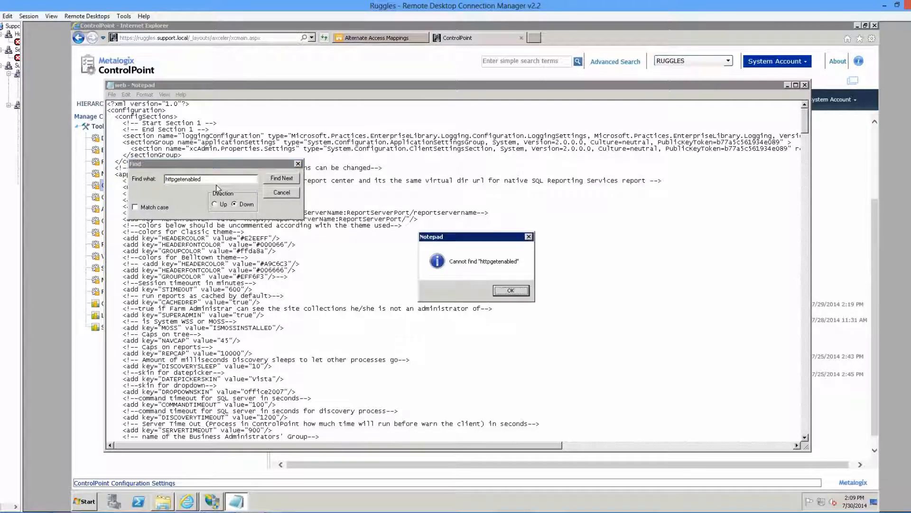
left_click(510, 290)
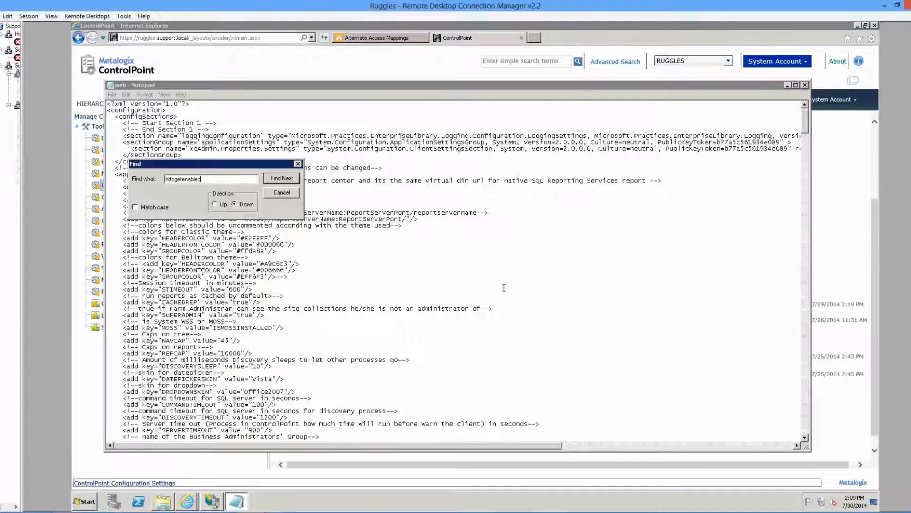
left_click(295, 193)
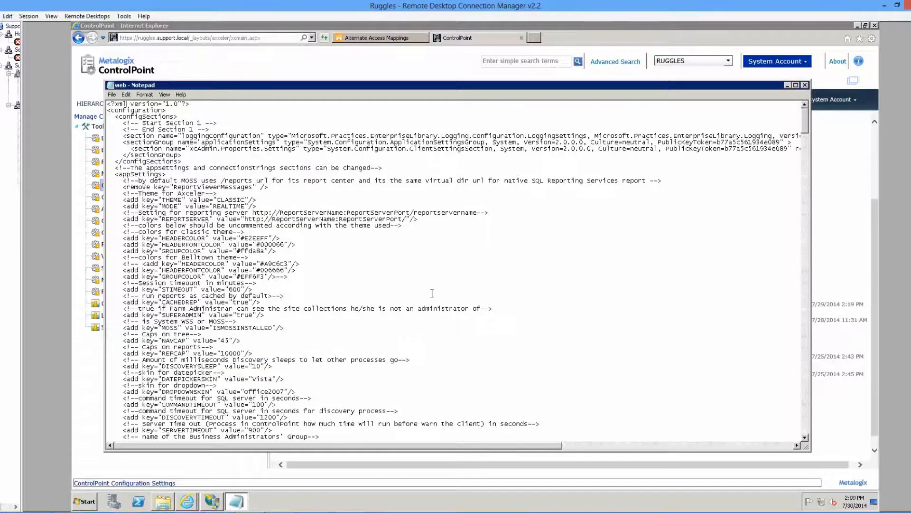
Read the web config file from its start down to the SSL instructions heading the Windows Communication Foundation section
scroll(427, 293, "down", 2)
scroll(426, 293, "down", 17)
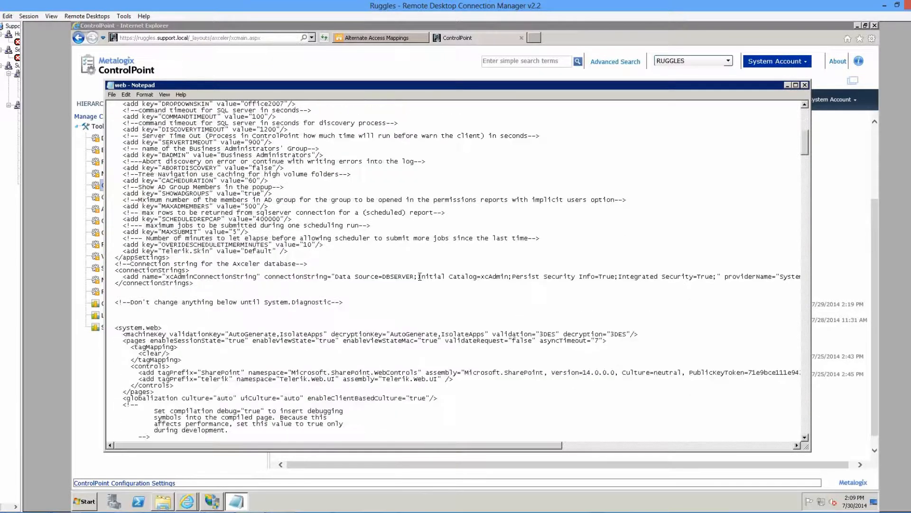
scroll(418, 273, "down", 2)
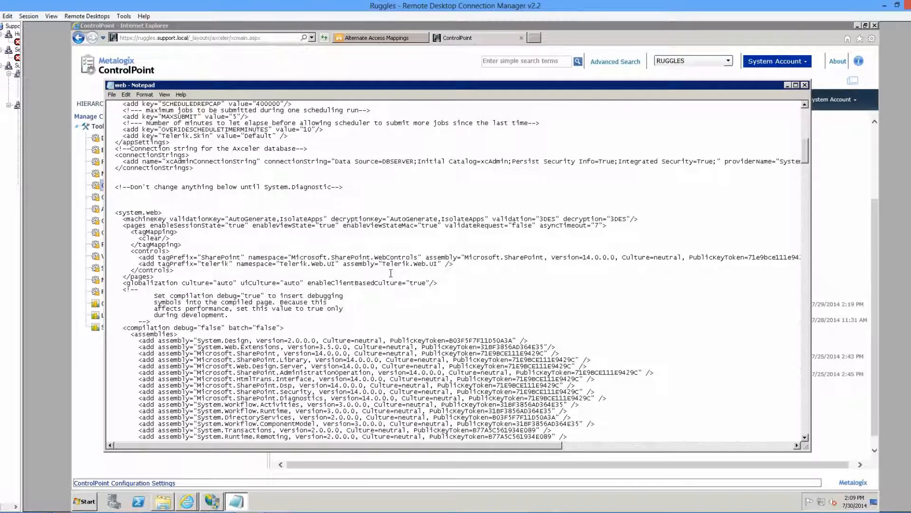
scroll(391, 273, "down", 10)
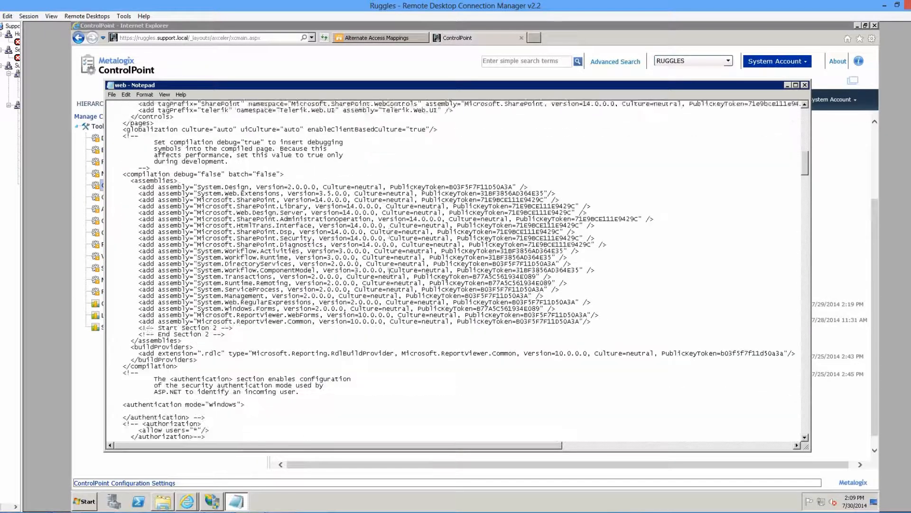
scroll(389, 275, "down", 8)
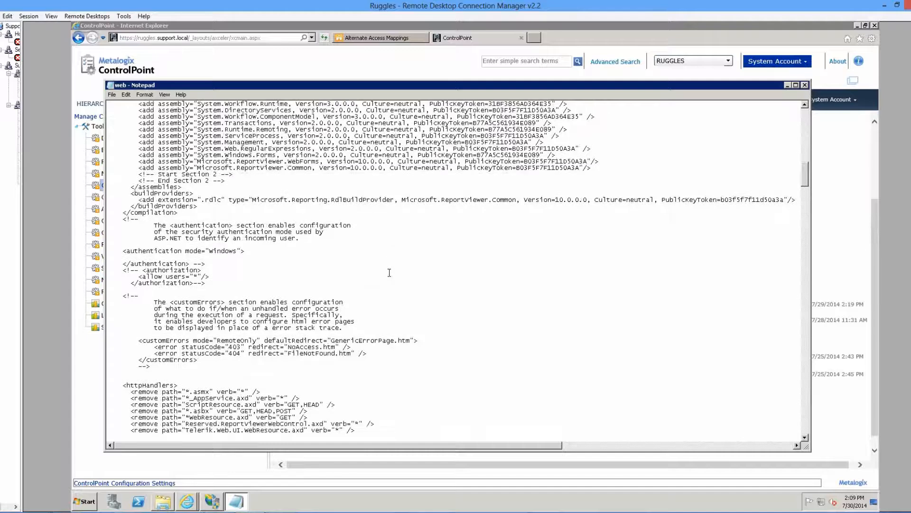
scroll(389, 273, "down", 16)
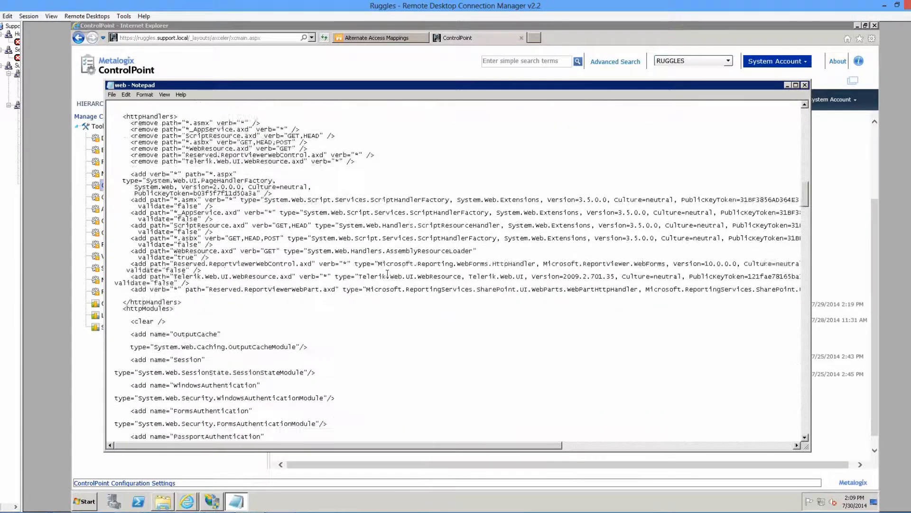
scroll(388, 273, "down", 11)
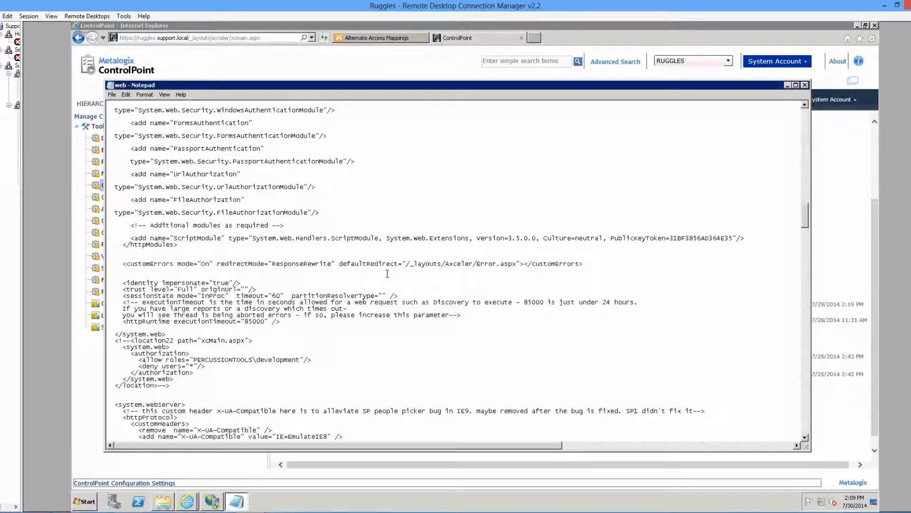
scroll(387, 274, "down", 8)
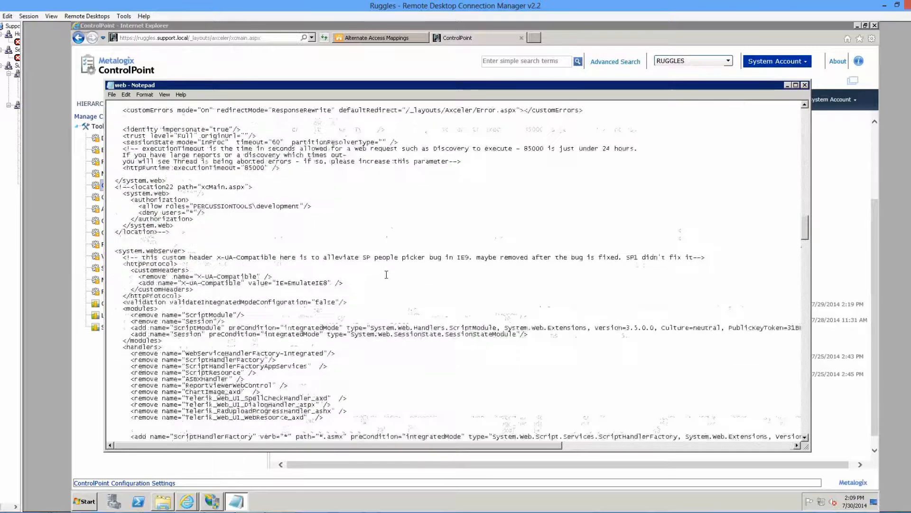
scroll(386, 274, "down", 9)
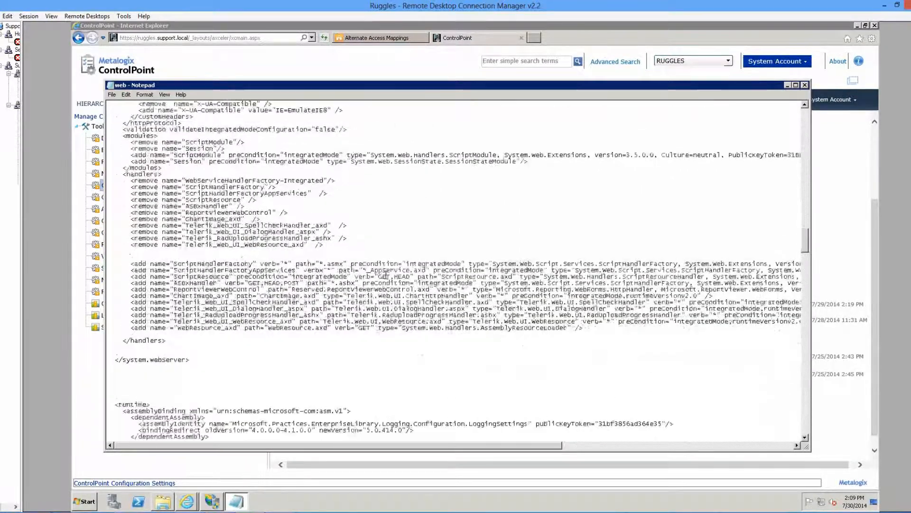
scroll(385, 274, "down", 13)
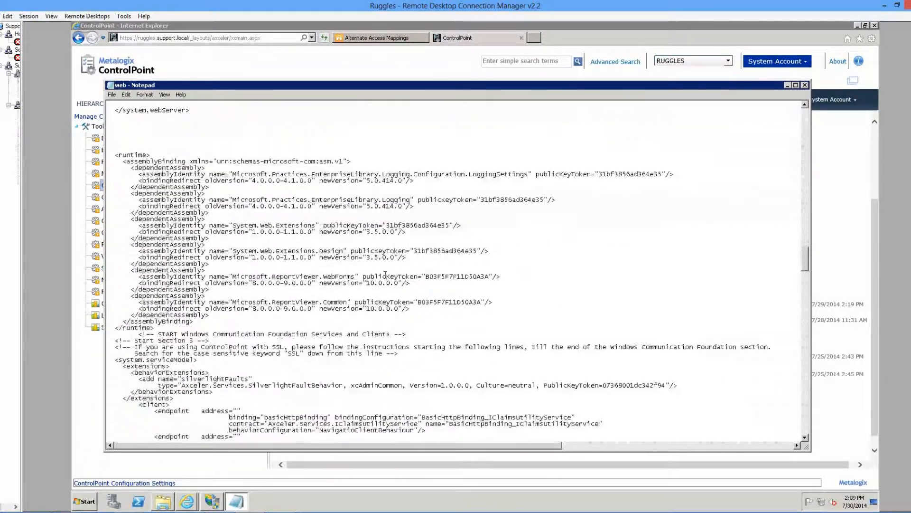
Examine the Transport security modes in the basicHttpBinding entries and the httpsGetEnabled attributes in the service behaviors
scroll(385, 274, "down", 6)
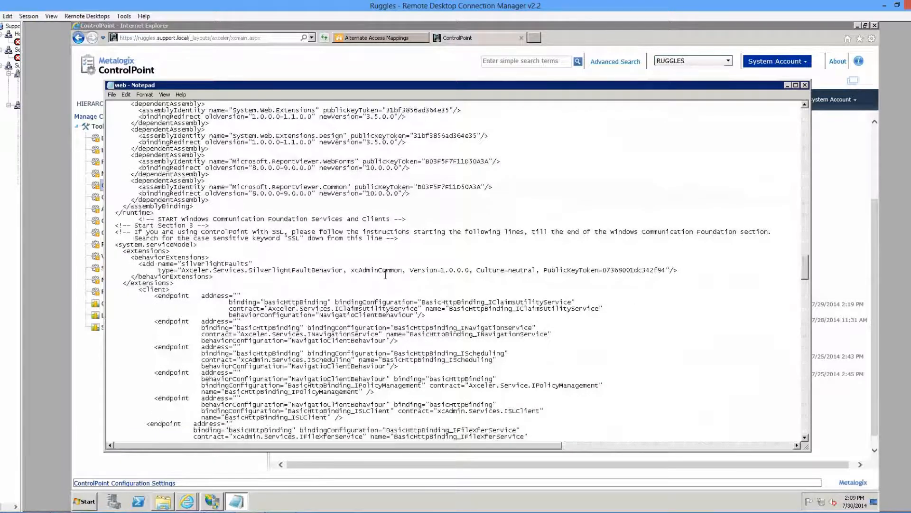
scroll(386, 274, "down", 8)
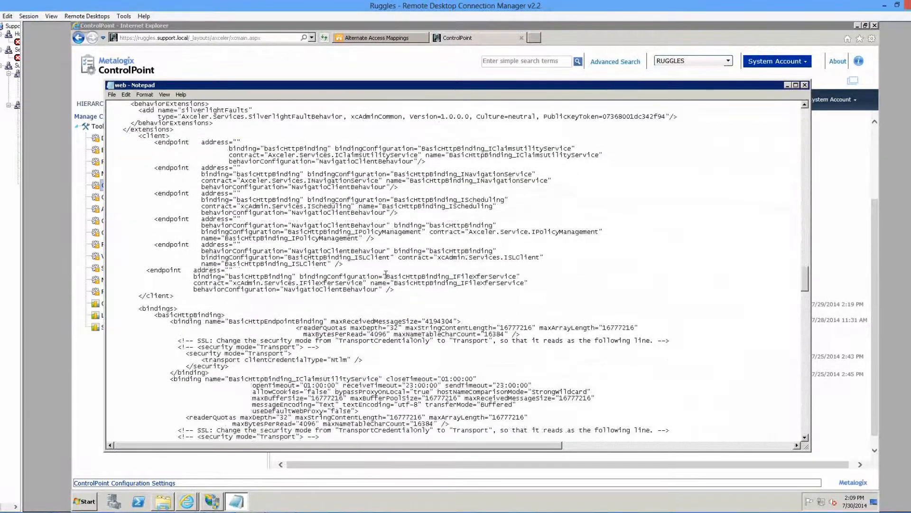
scroll(386, 275, "down", 4)
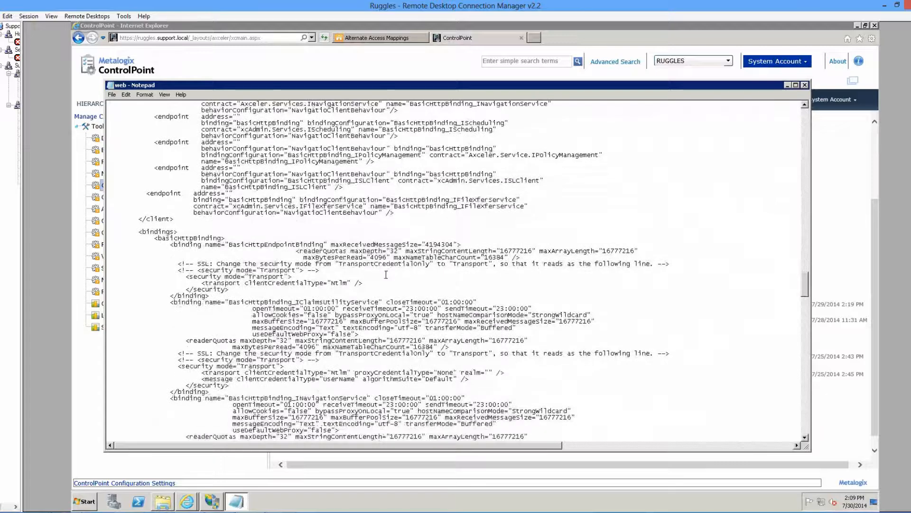
scroll(386, 274, "down", 1)
scroll(386, 275, "down", 9)
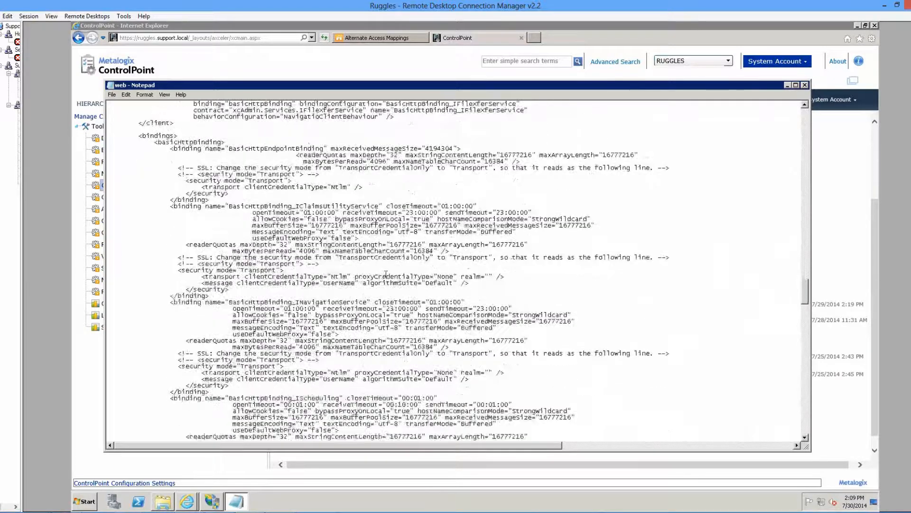
scroll(386, 274, "down", 12)
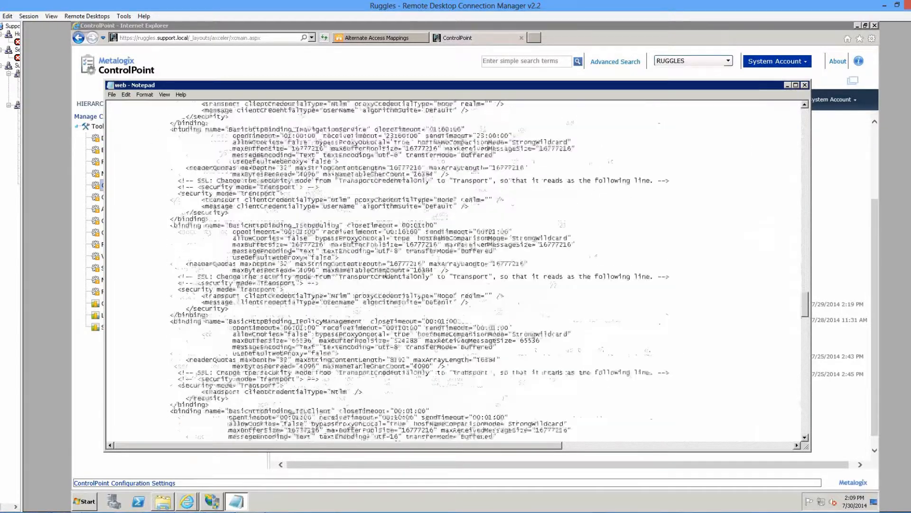
scroll(386, 274, "down", 15)
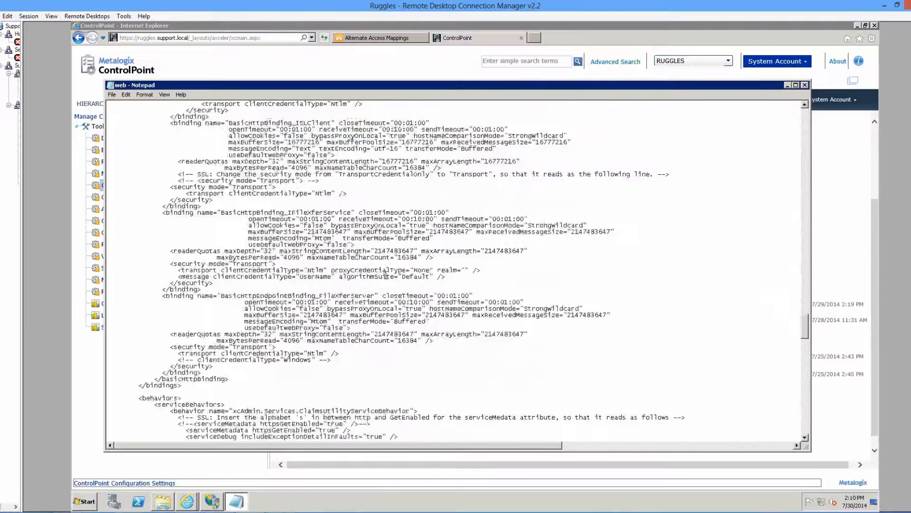
scroll(386, 274, "down", 14)
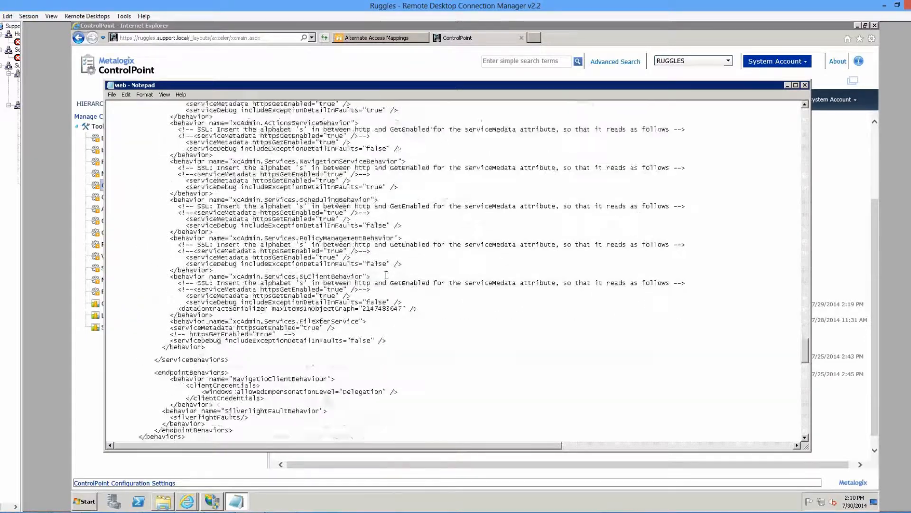
Check the rest of the web config file, from the services section to the closing configuration tag
scroll(386, 274, "down", 13)
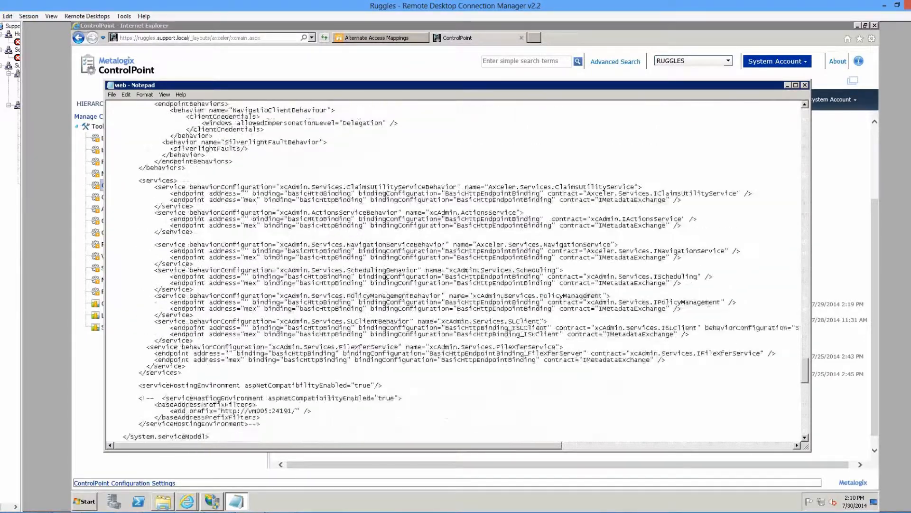
scroll(385, 275, "down", 8)
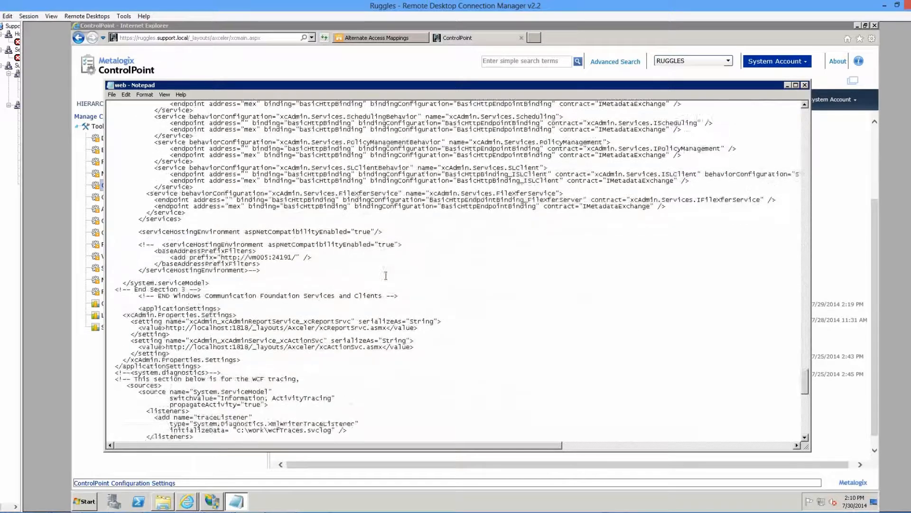
scroll(385, 276, "down", 16)
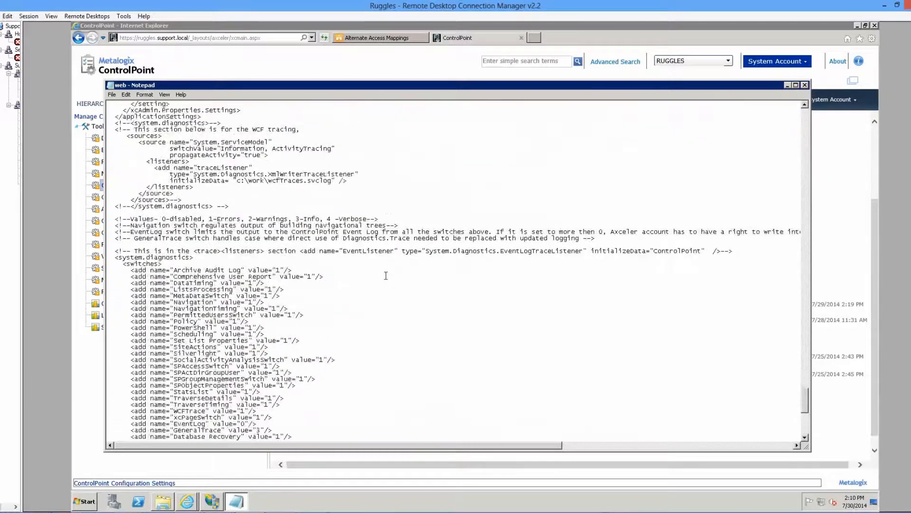
scroll(386, 276, "down", 4)
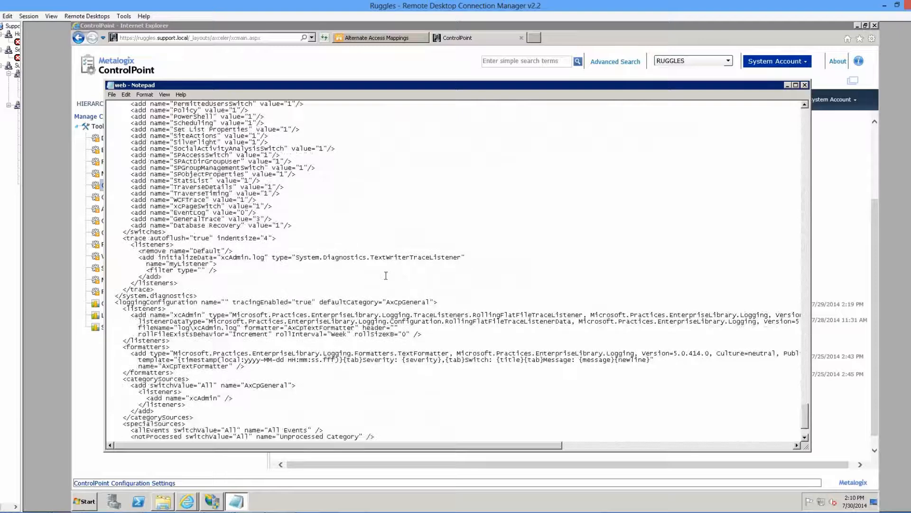
scroll(386, 276, "down", 4)
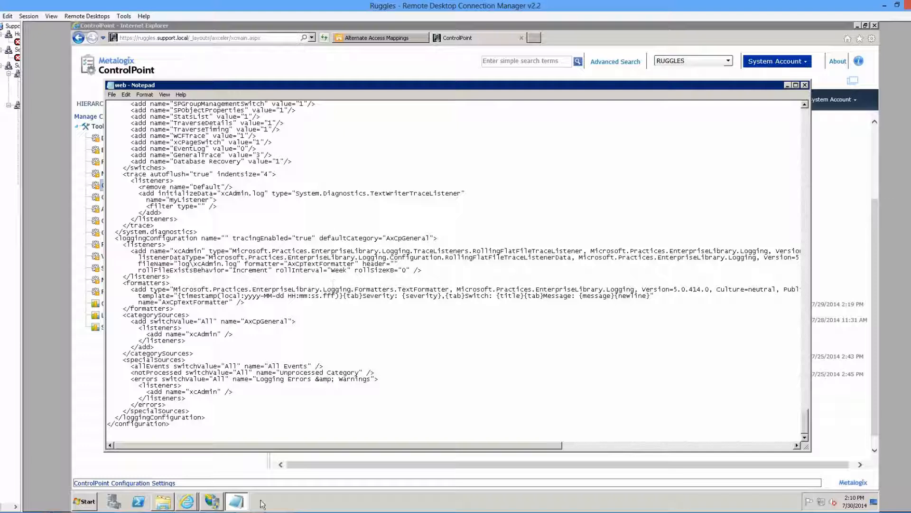
Switch to the Word guide, highlight step 4c about repeating the change on each WFE server, and read on to step 5
mouse_move(236, 500)
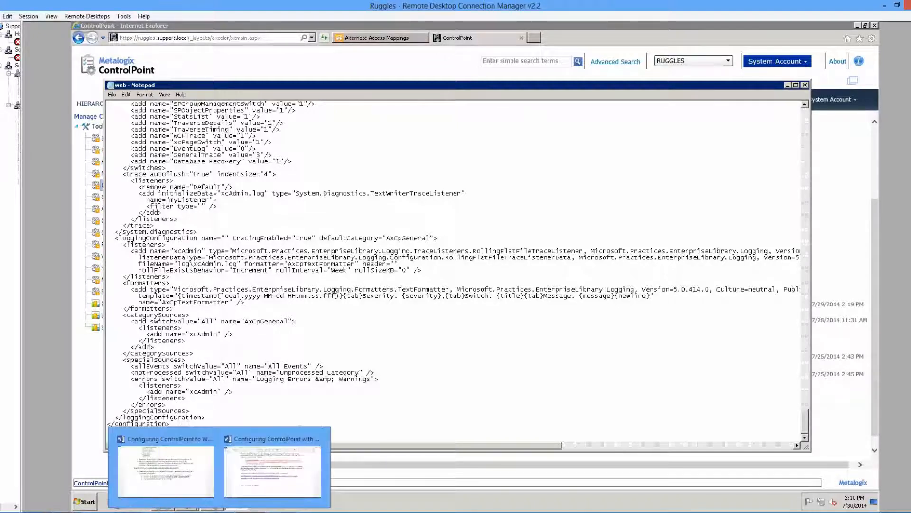
left_click(193, 451)
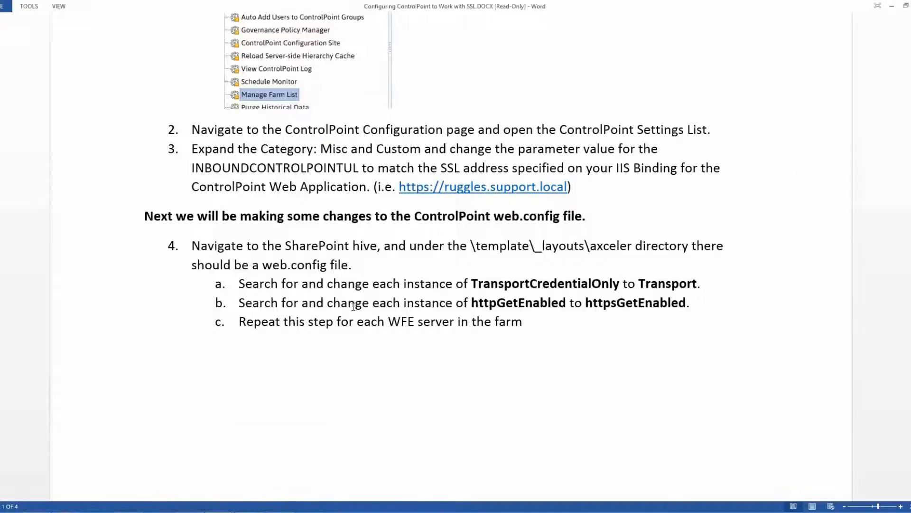
scroll(353, 308, "down", 5)
scroll(353, 308, "up", 5)
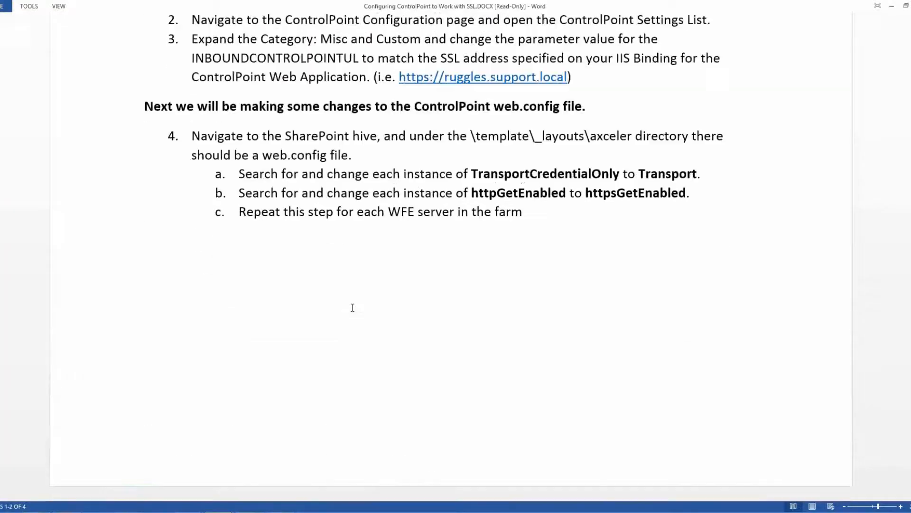
left_click_drag(242, 274, 515, 281)
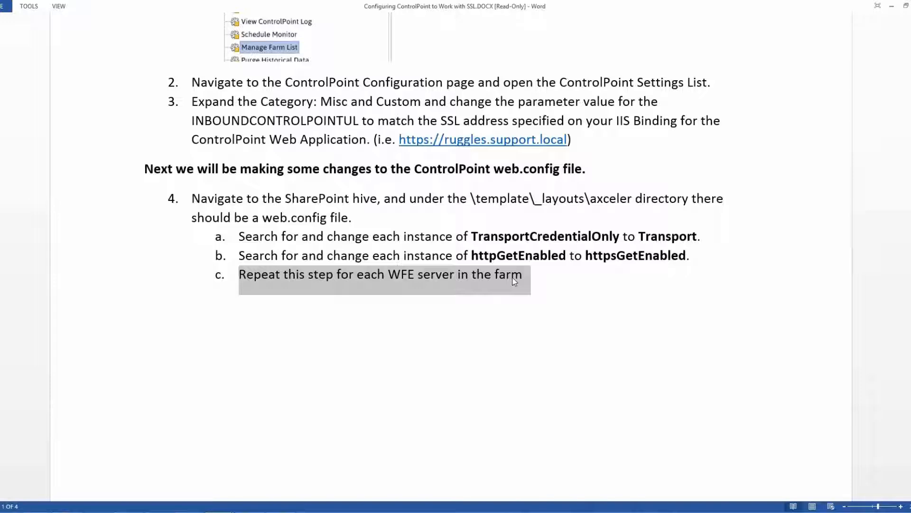
scroll(514, 281, "down", 10)
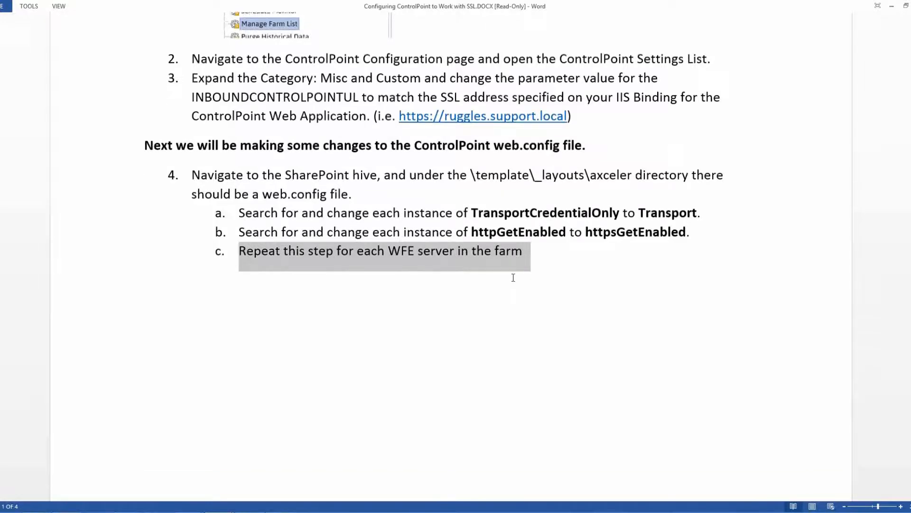
scroll(513, 281, "down", 5)
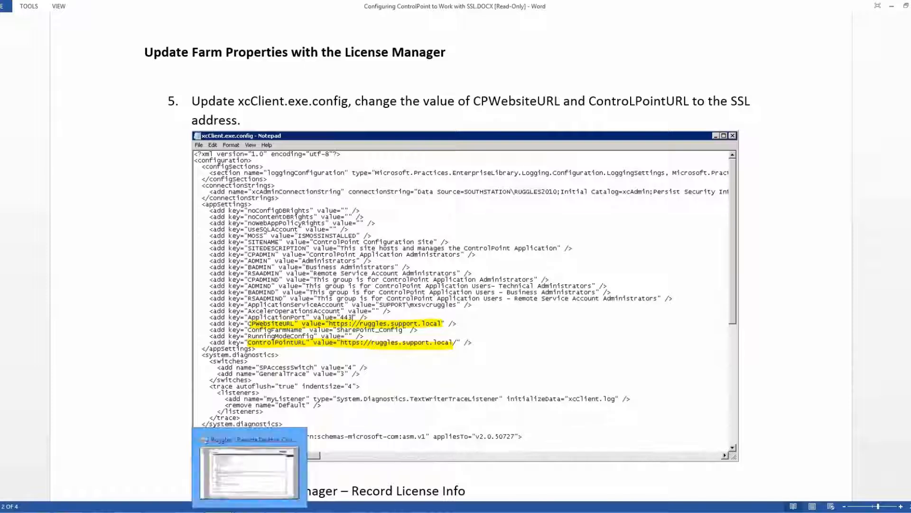
Return to the remote server and browse to the ControlPointFeatures folder under Program Files\Metalogix\ControlPoint
left_click(235, 488)
left_click(163, 502)
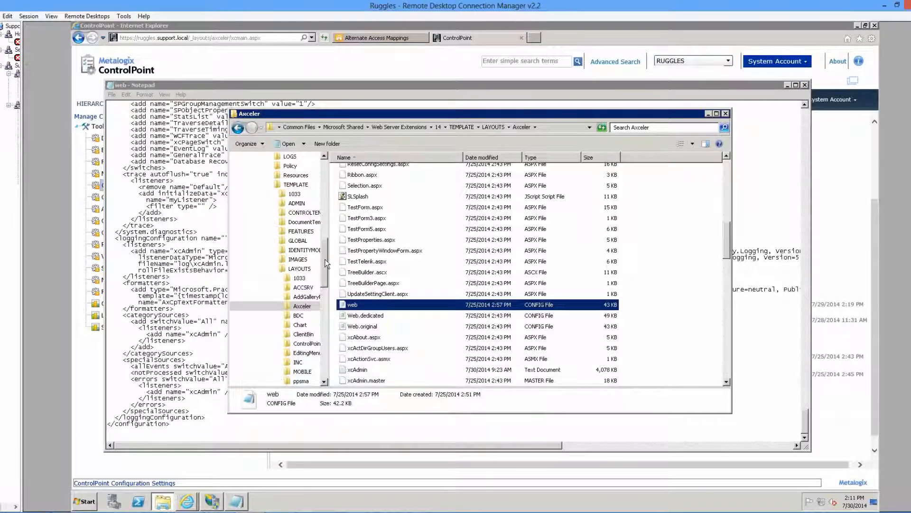
left_click_drag(325, 263, 330, 333)
left_click(285, 287)
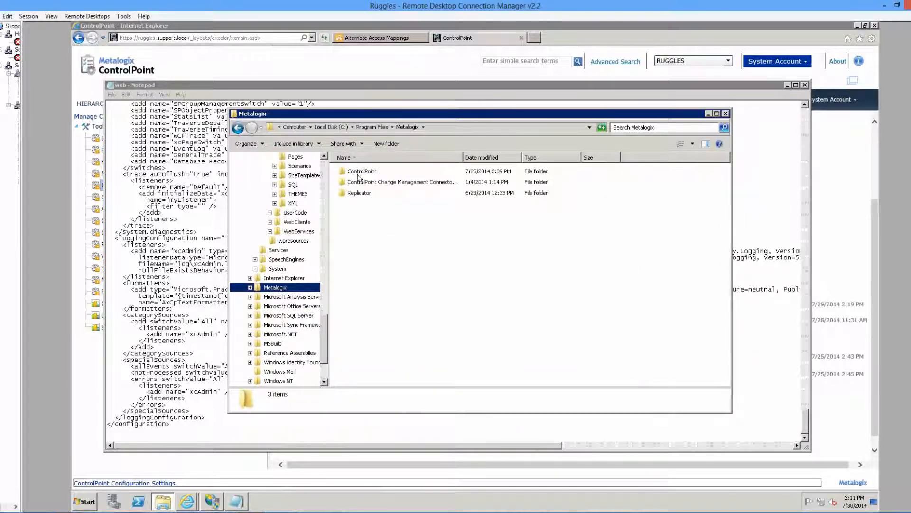
double_click(359, 172)
double_click(358, 172)
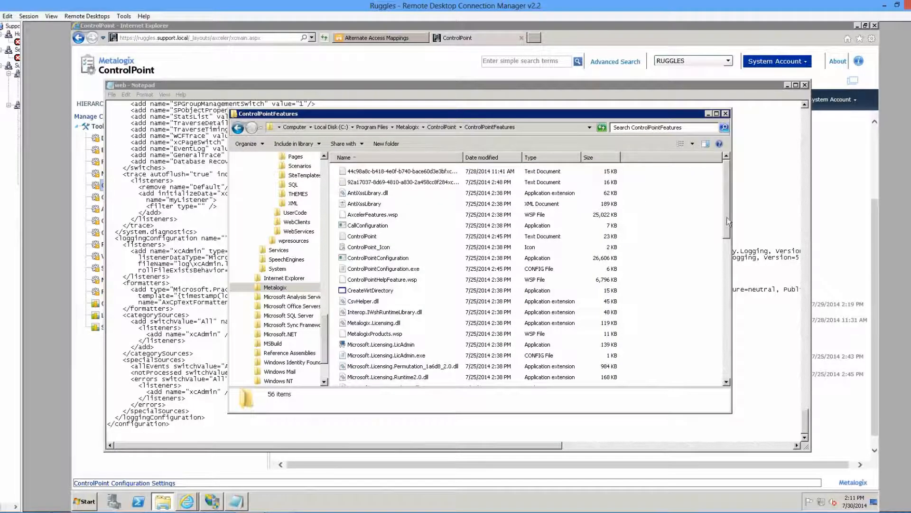
Open the xcClient.exe CONFIG file for editing and highlight the CPWebsiteURL key in its appSettings
left_click_drag(724, 199, 727, 319)
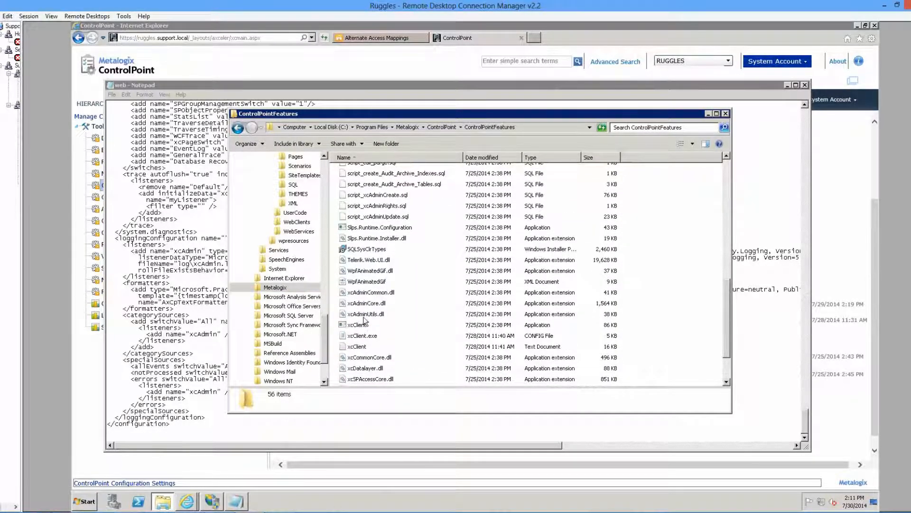
left_click(361, 336)
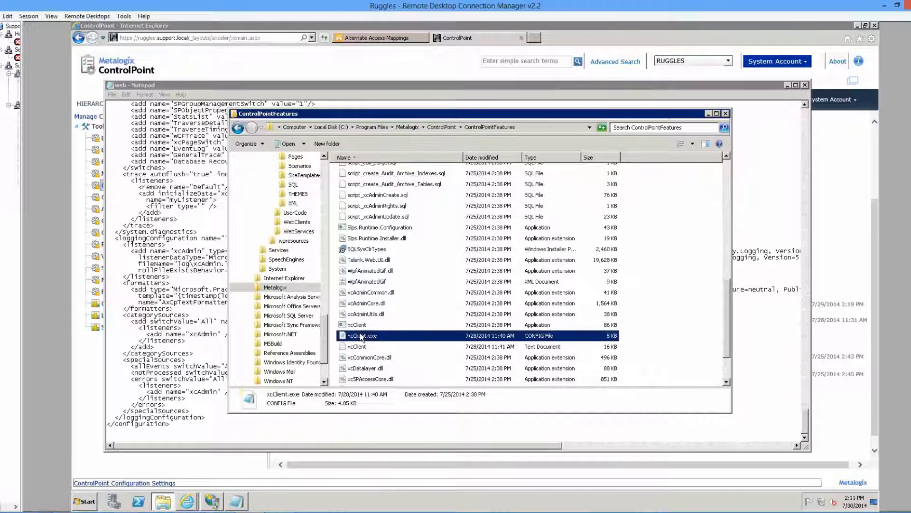
right_click(520, 339)
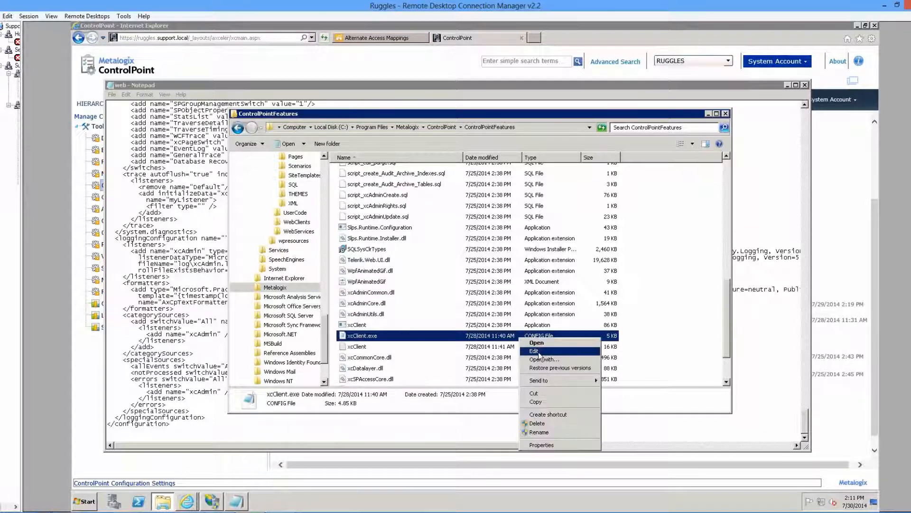
left_click(539, 353)
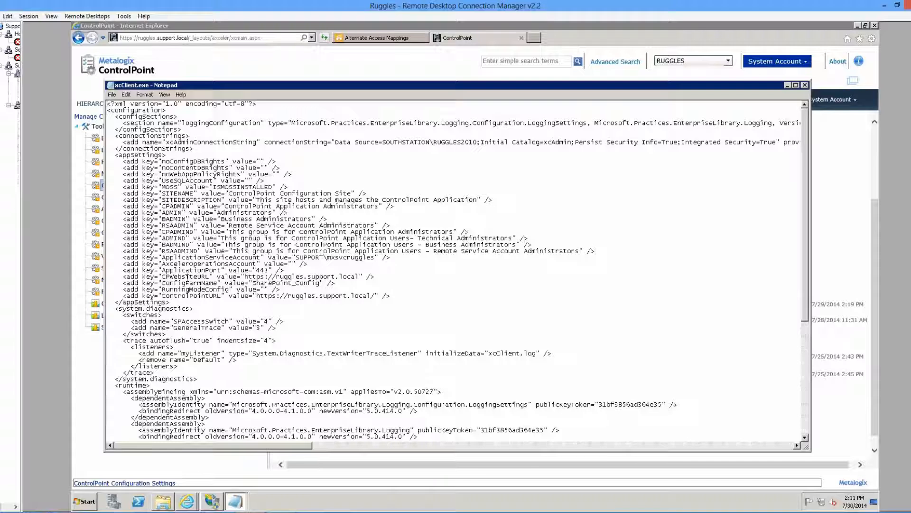
left_click_drag(166, 276, 206, 276)
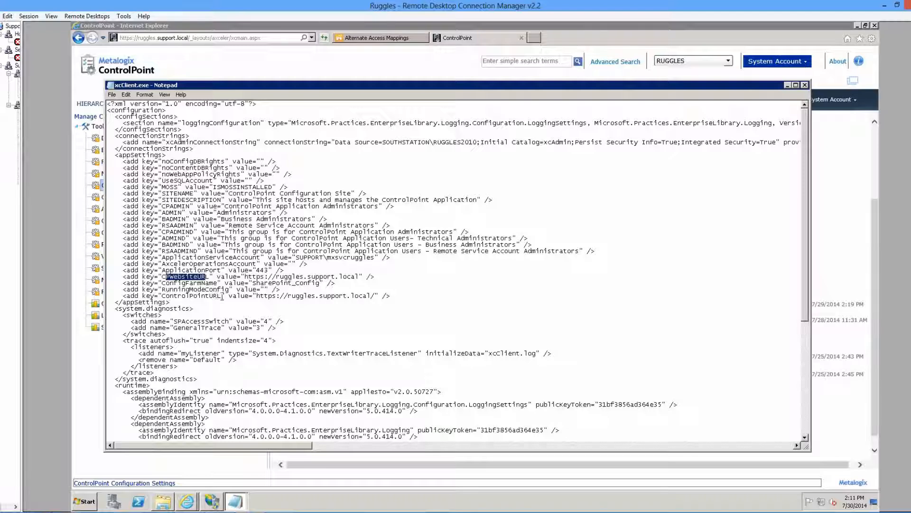
Highlight the SSL addresses in the CPWebsiteURL and ControlPointURL values of the xcClient.exe config file
left_click_drag(245, 276, 360, 277)
left_click_drag(260, 296, 369, 295)
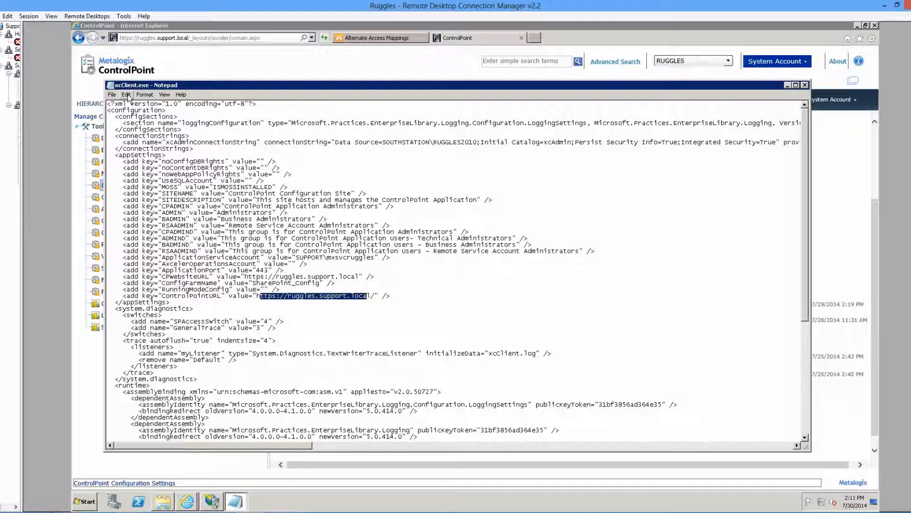
Locate the Launch License Manager entry in the Metalogix ControlPoint program group on the server
left_click(87, 506)
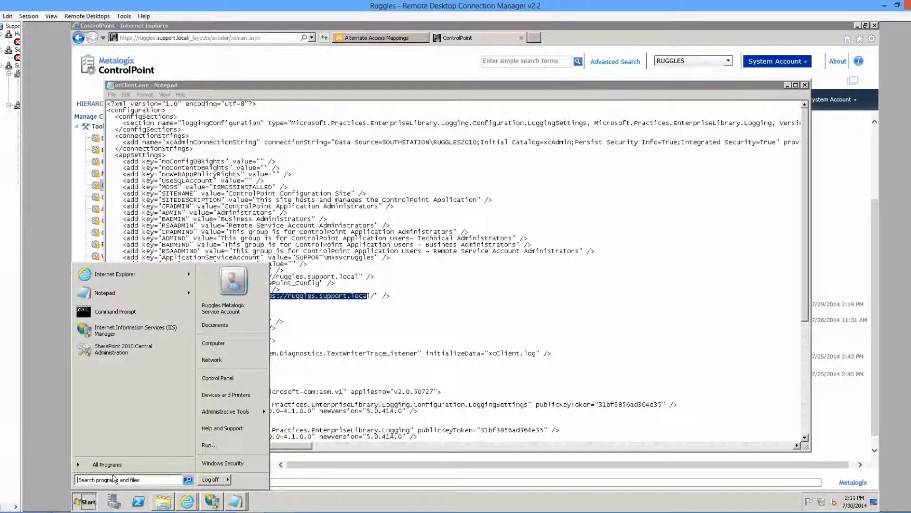
left_click(113, 464)
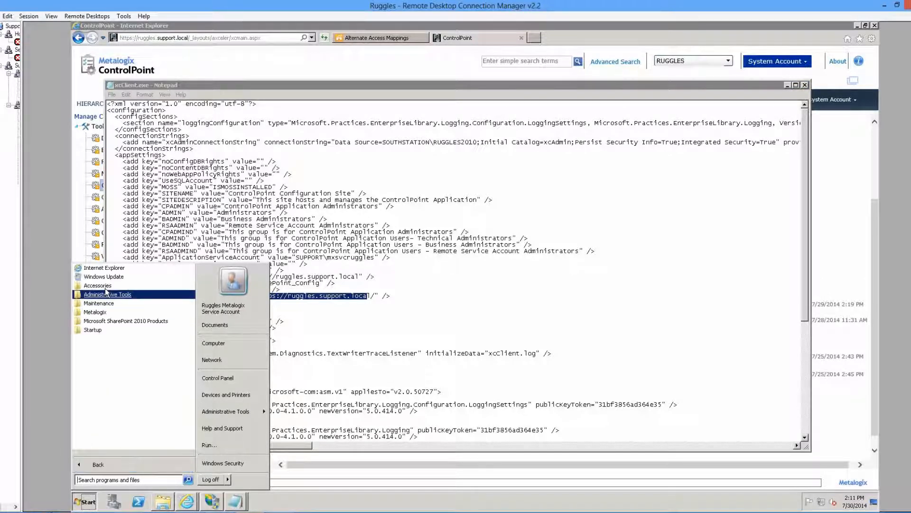
left_click(103, 313)
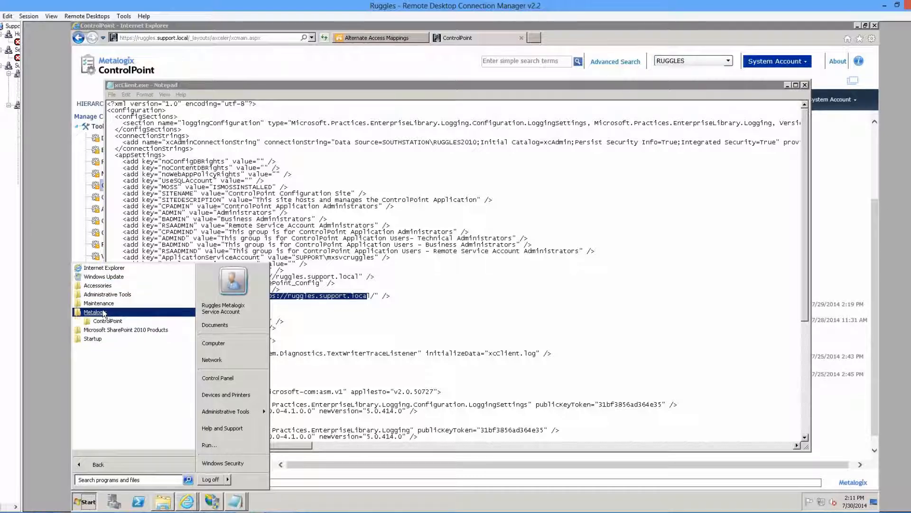
left_click(109, 321)
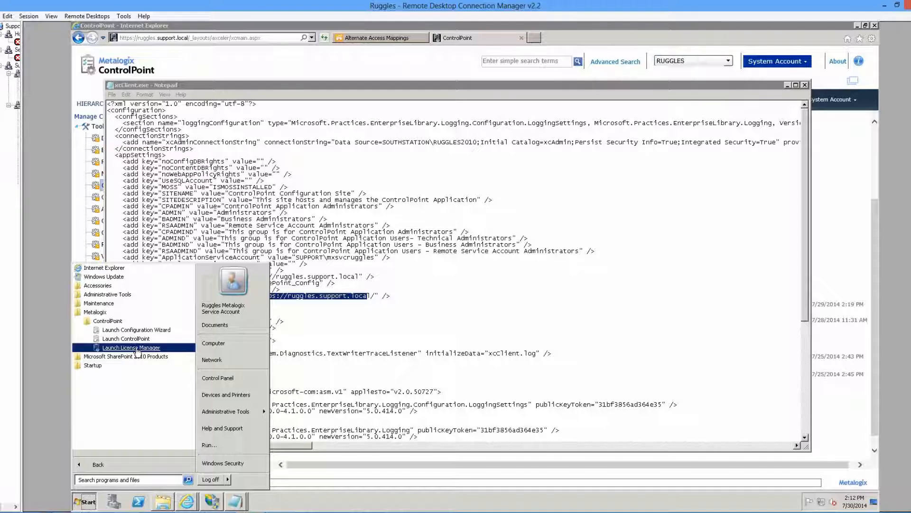
left_click(136, 349)
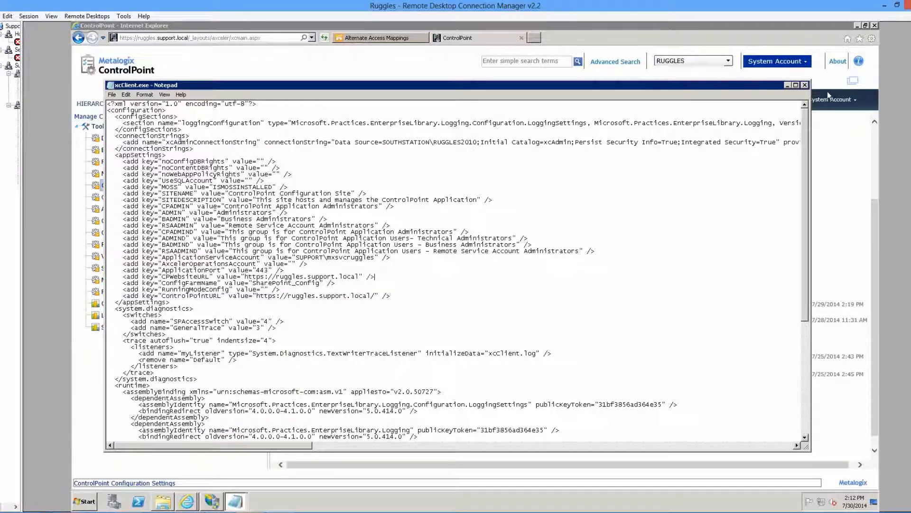
Close the xcClient.exe config file and read the License Manager – Record License Info section in the Word guide
left_click(803, 85)
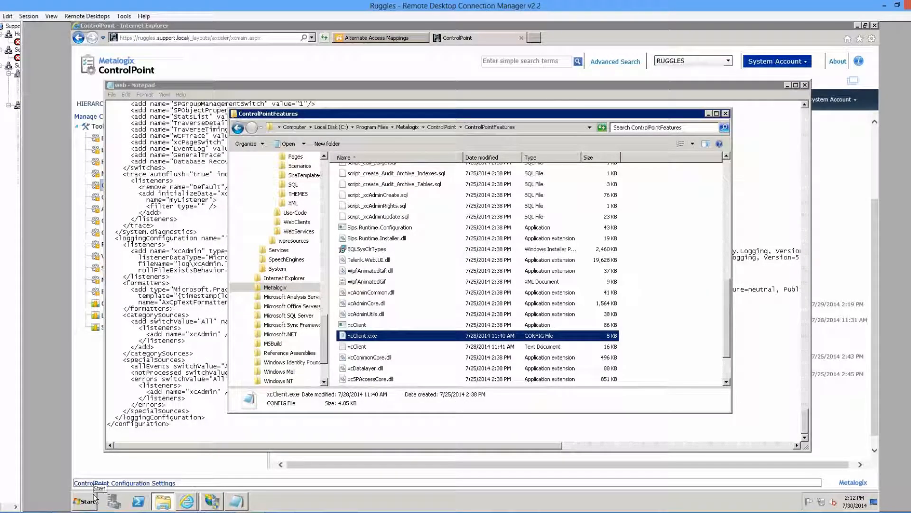
mouse_move(221, 505)
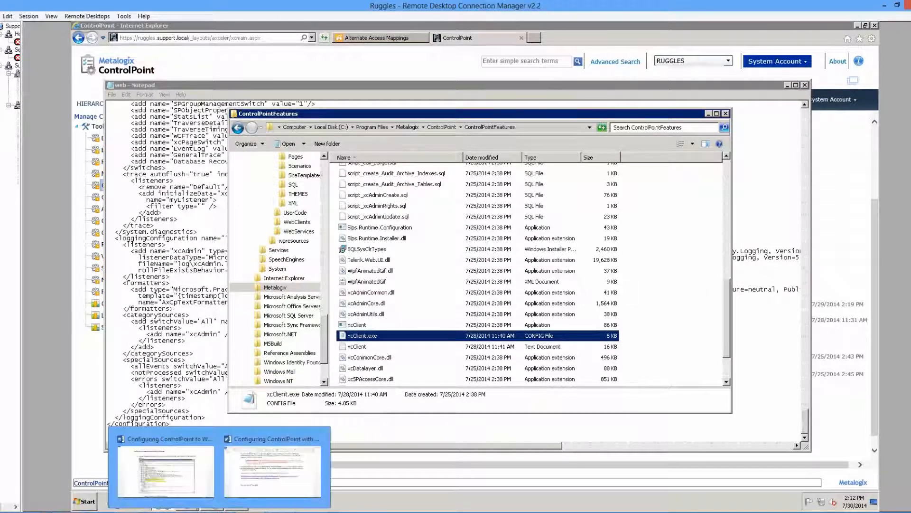
left_click(179, 472)
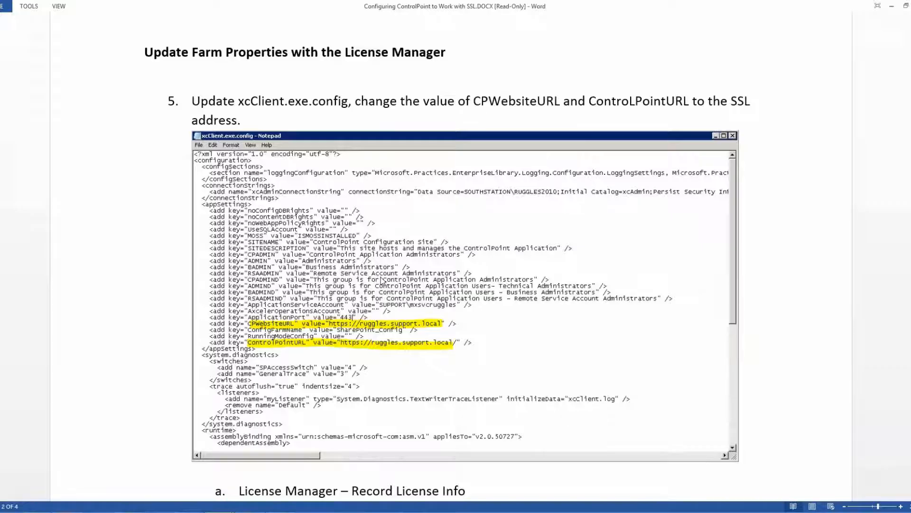
scroll(381, 276, "down", 5)
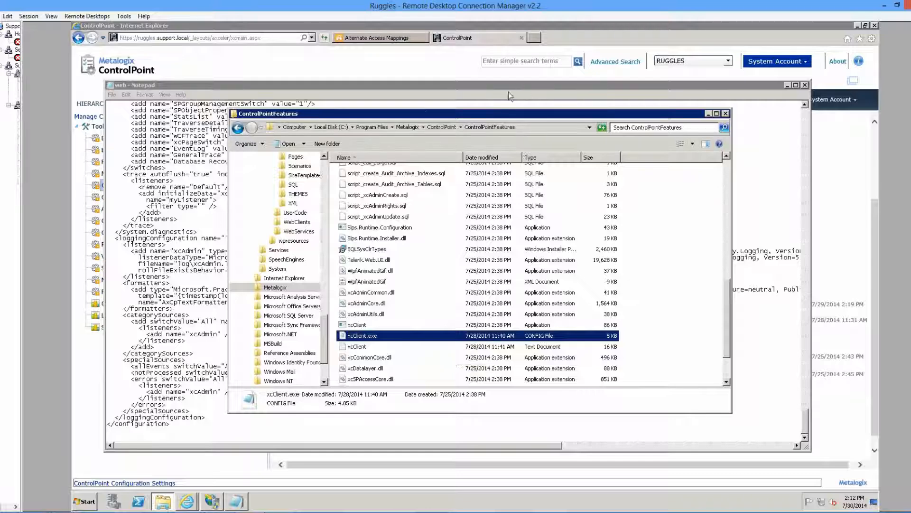
Return to ControlPoint on the remote server and open the SharePoint Summary for the RUGGLES farm
left_click(355, 52)
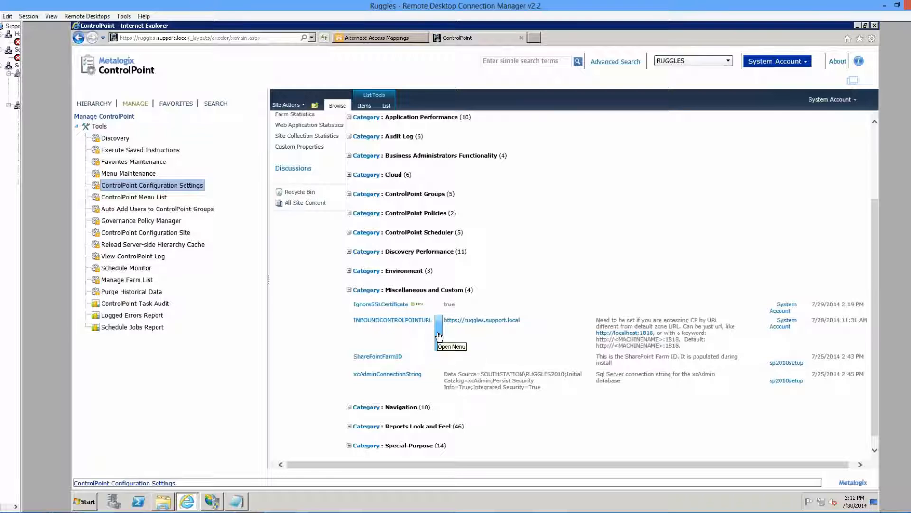
left_click(97, 104)
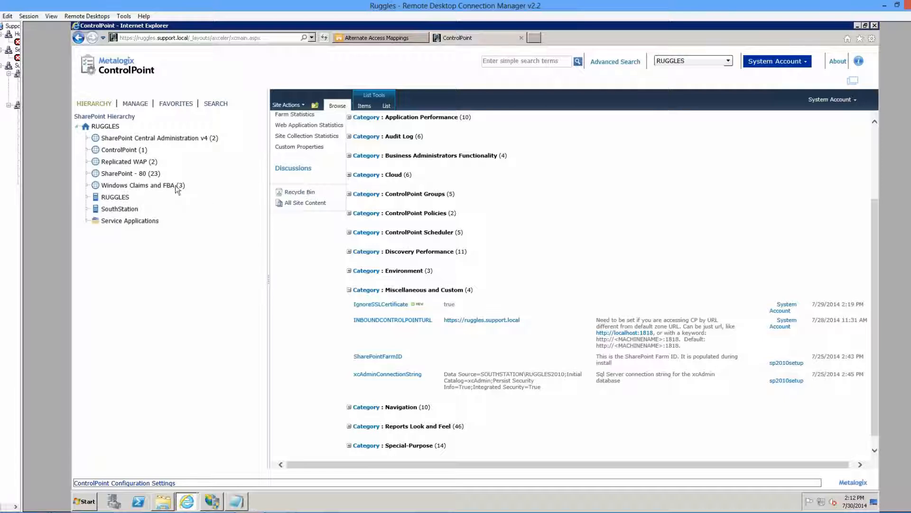
left_click(109, 127)
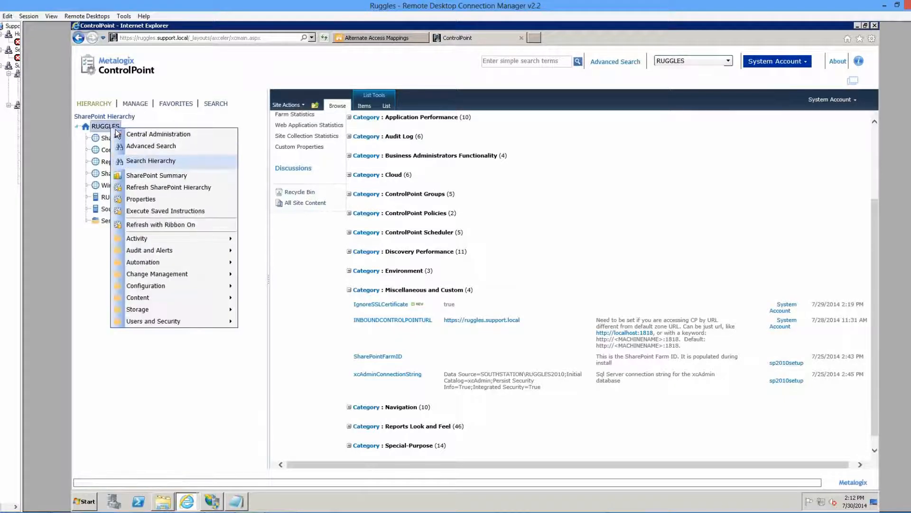
left_click(164, 174)
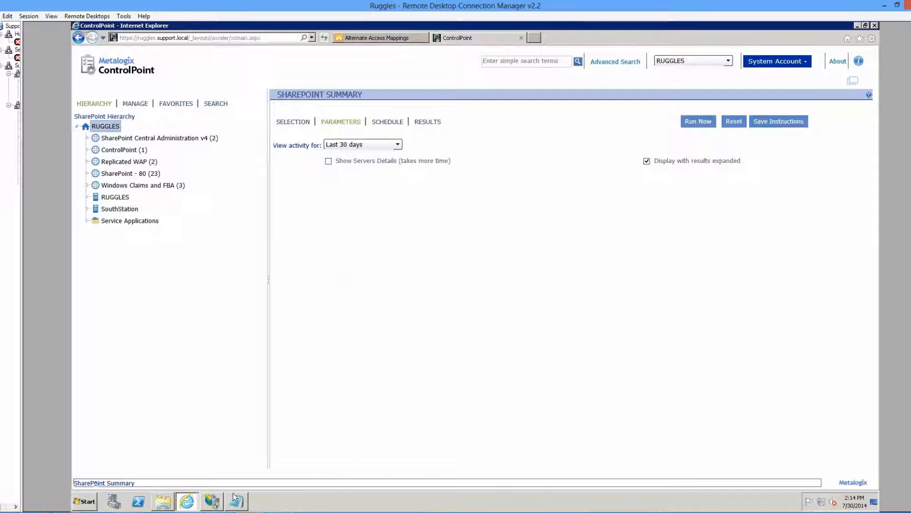
Review the Alternate Access Mappings of the ControlPoint web application and return to the ControlPoint page
mouse_move(209, 504)
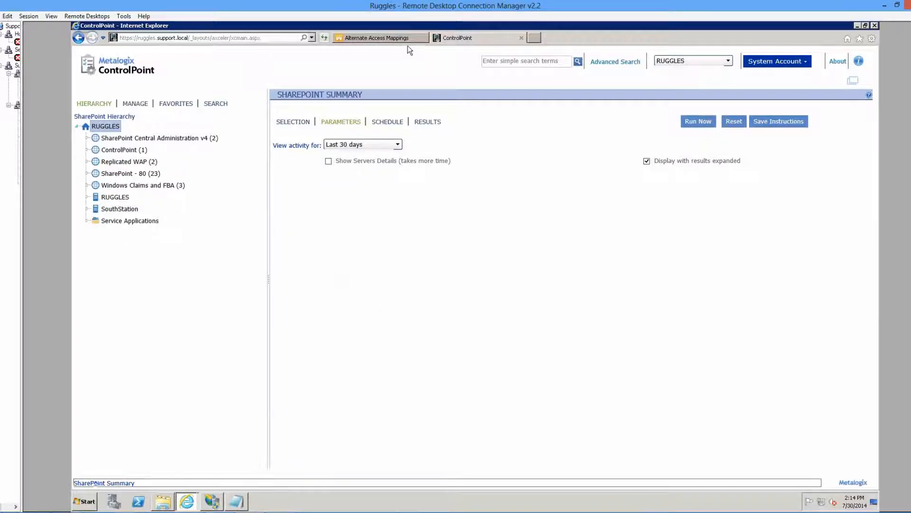
left_click(389, 38)
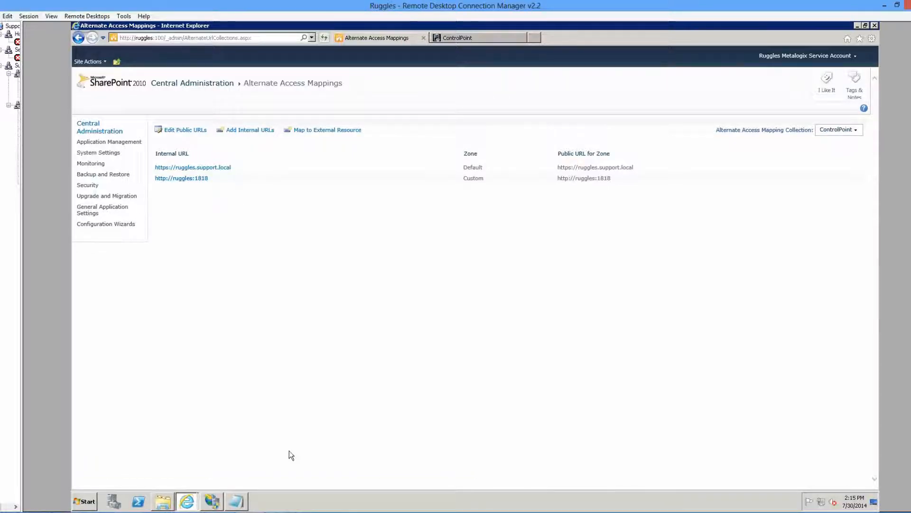
left_click(466, 37)
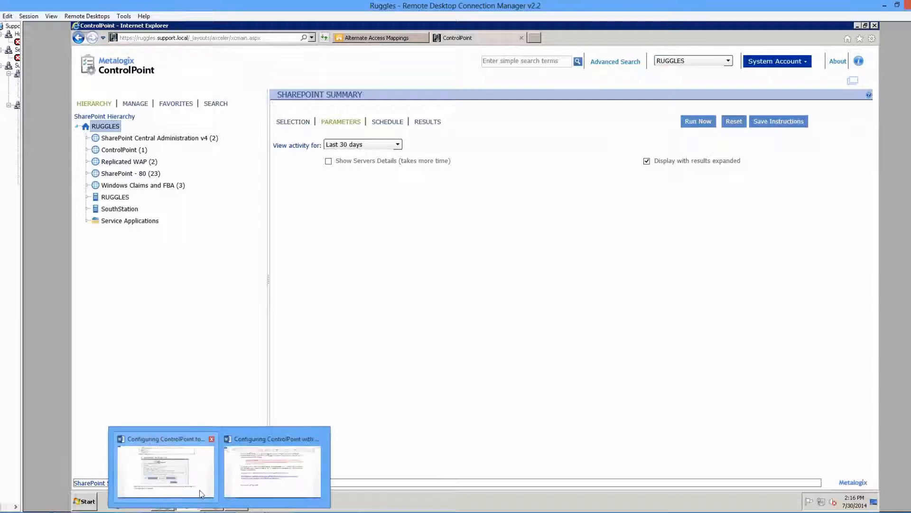
Switch to the Word guide and review it from the beginning through steps 1 to 5 to the OPTIONAL STEPS section
left_click(201, 494)
scroll(286, 267, "up", 15)
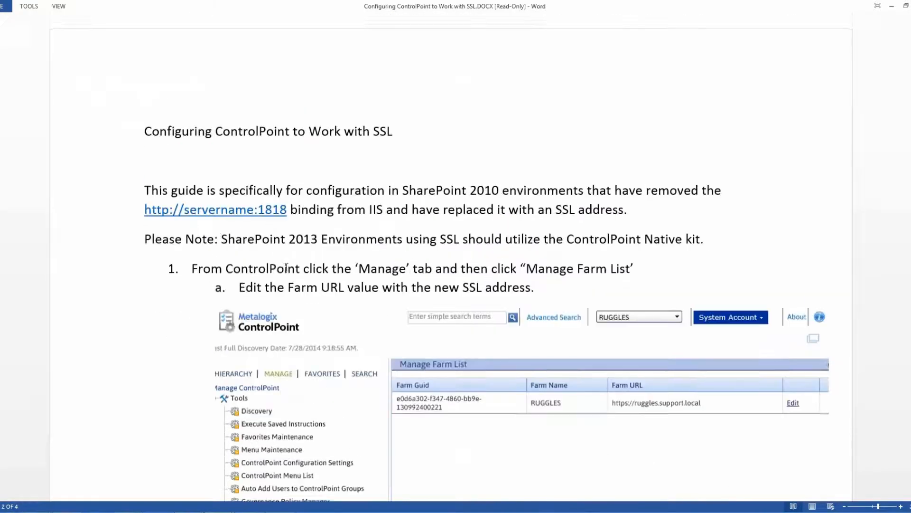
scroll(282, 258, "down", 5)
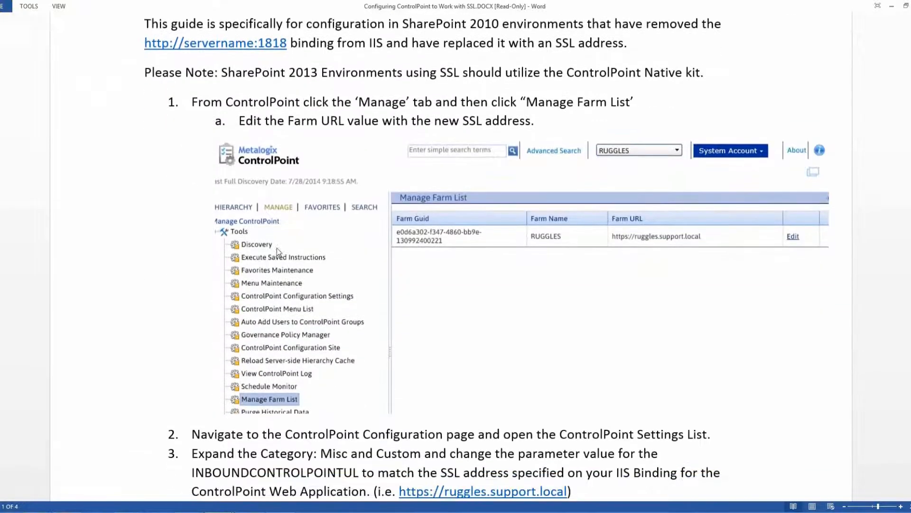
scroll(278, 251, "down", 1)
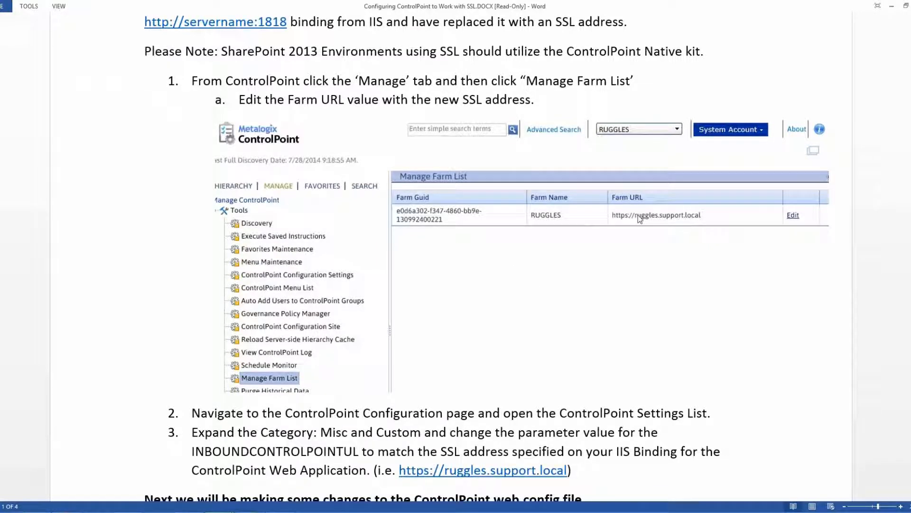
scroll(638, 217, "down", 8)
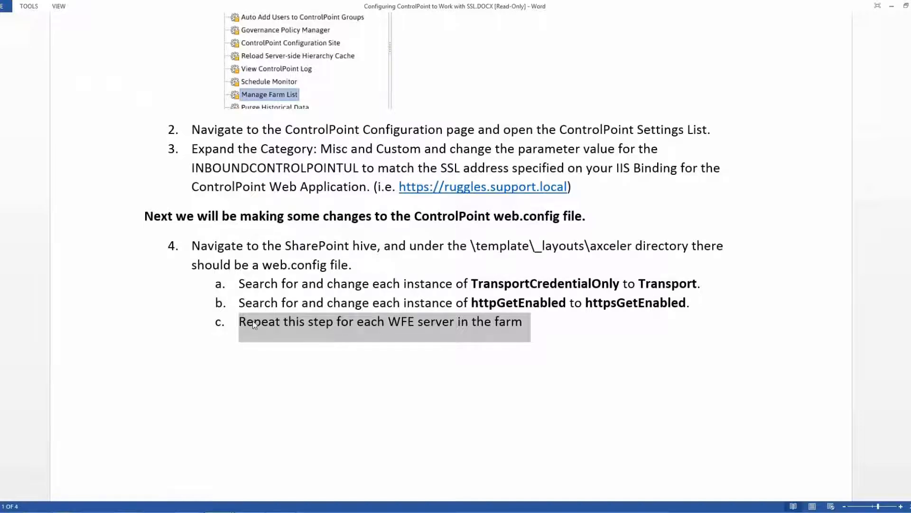
scroll(409, 315, "down", 8)
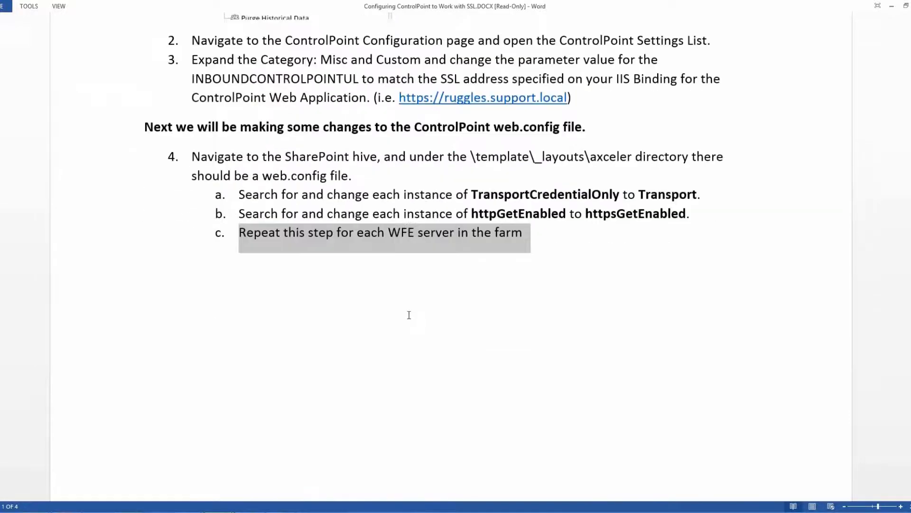
scroll(409, 315, "down", 5)
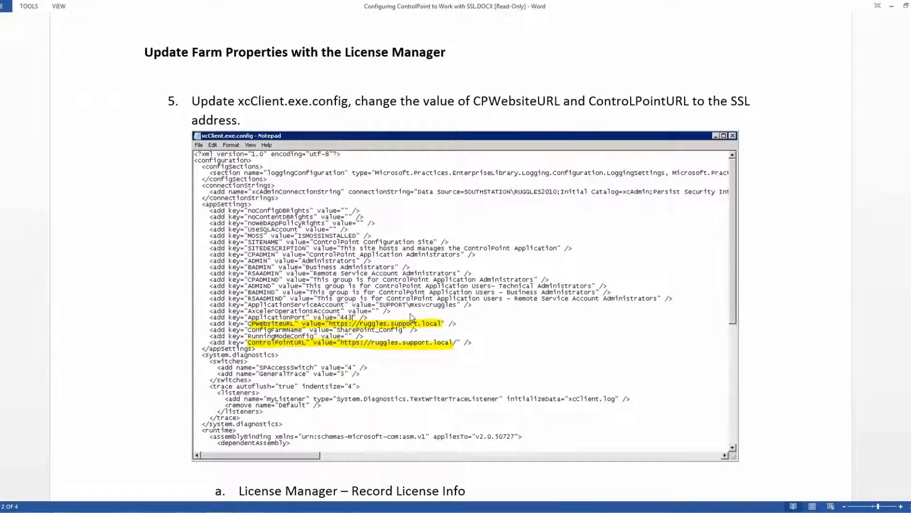
scroll(410, 314, "down", 8)
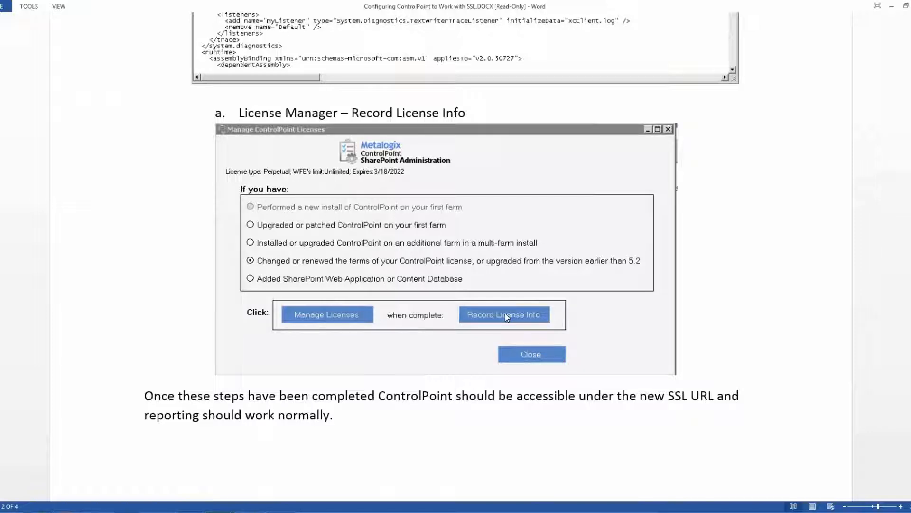
scroll(506, 315, "down", 5)
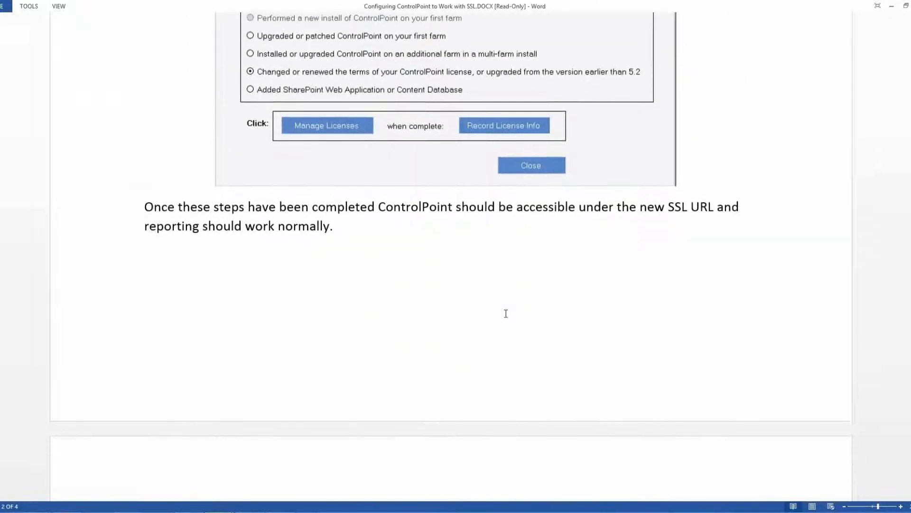
scroll(498, 292, "down", 7)
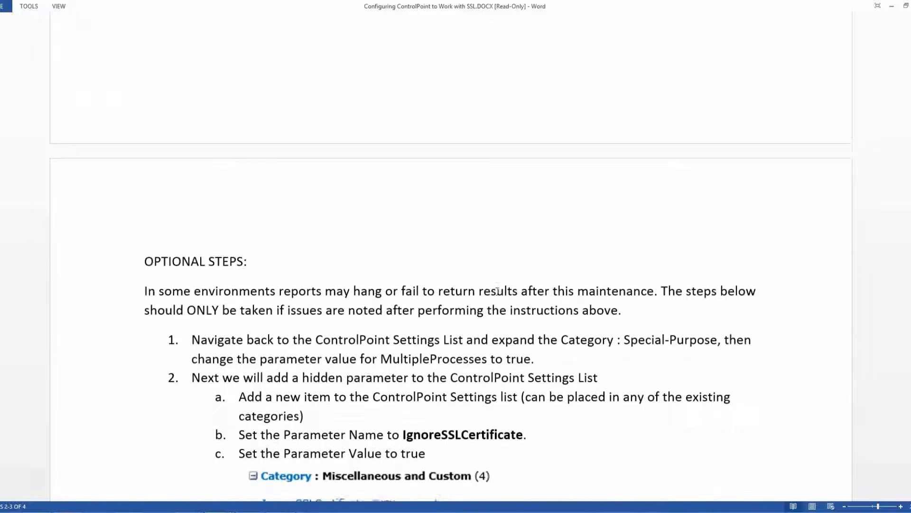
scroll(496, 291, "down", 1)
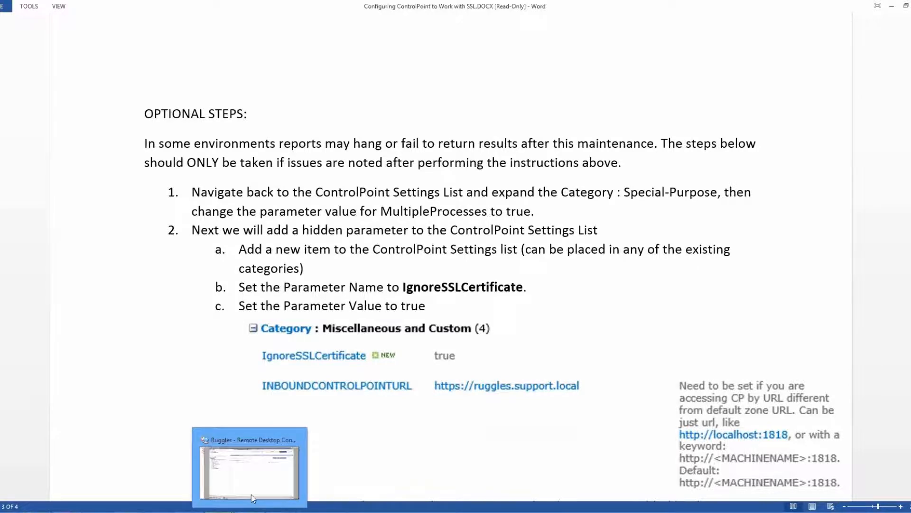
In ControlPoint Configuration Settings on the remote server, filter Parameter Name by MultipleProcesses and expand the Special-Purpose category
left_click(253, 498)
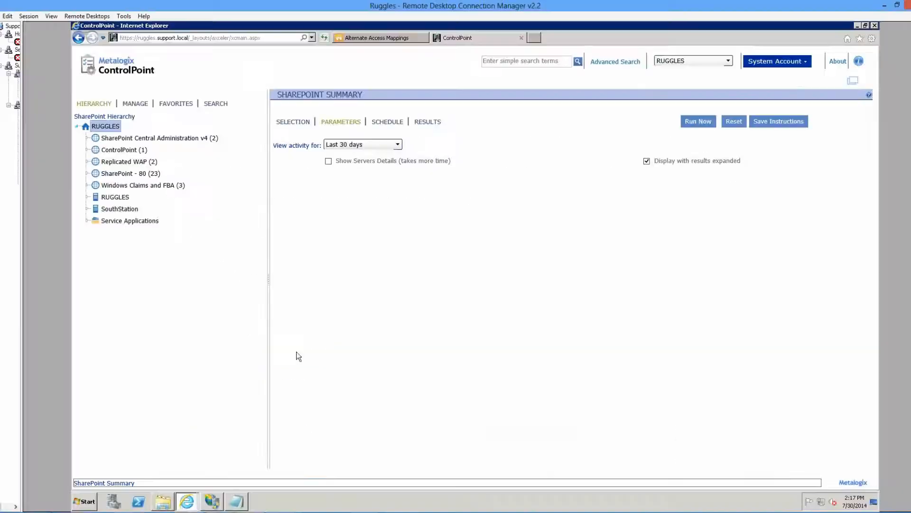
left_click(132, 105)
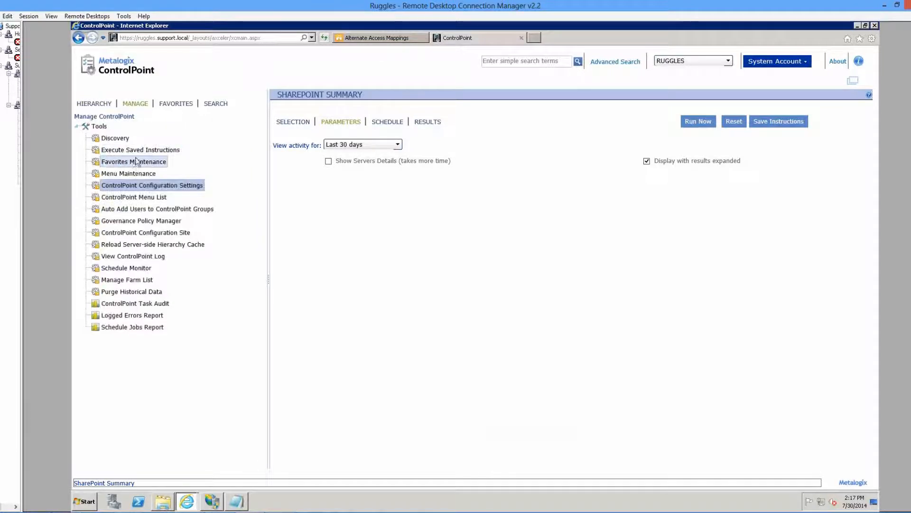
left_click(134, 184)
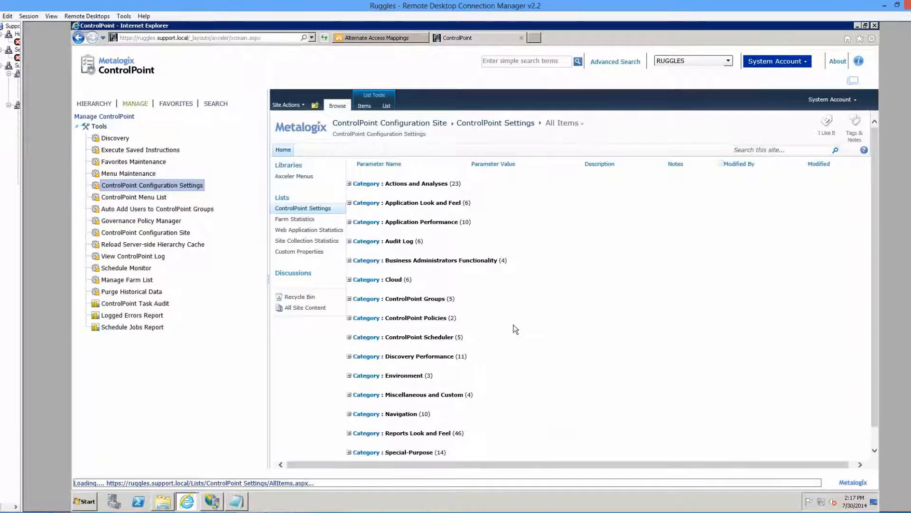
left_click(463, 166)
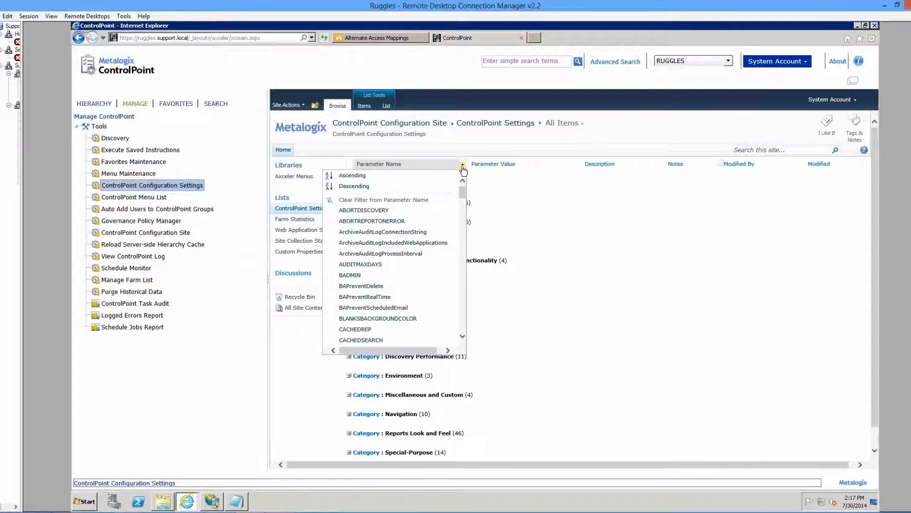
left_click_drag(462, 198, 462, 272)
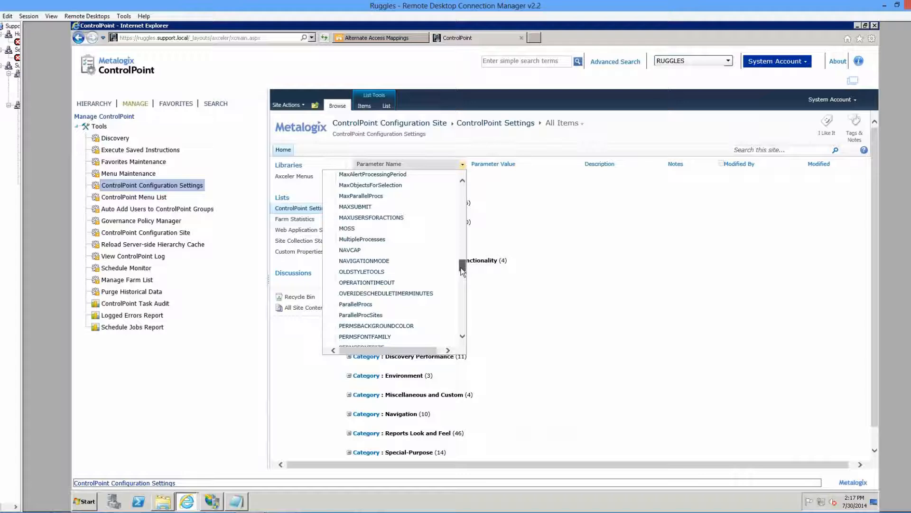
left_click(370, 239)
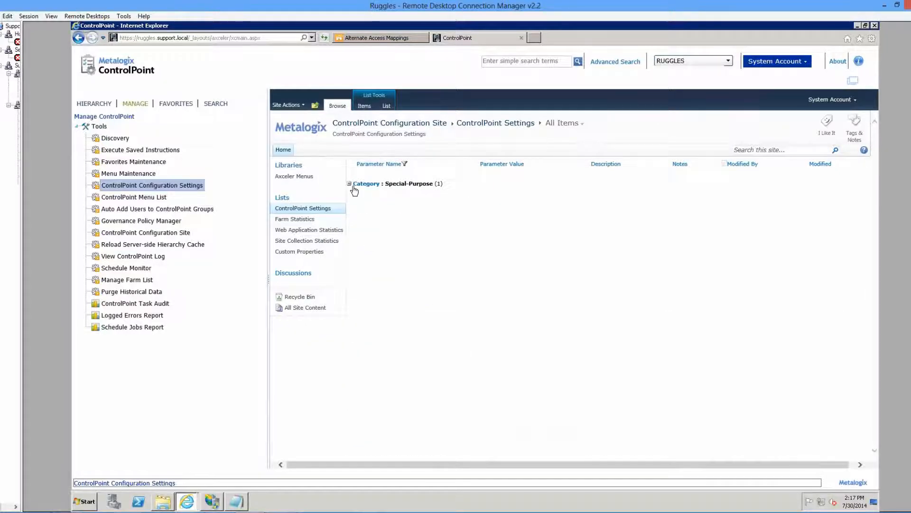
left_click(349, 184)
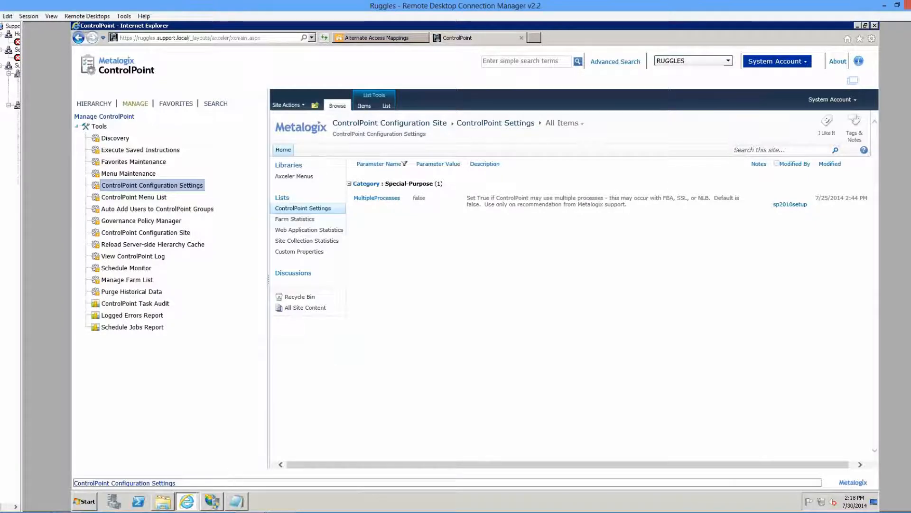
Switch back to the Word guide to read the optional step about adding the IgnoreSSLCertificate parameter
mouse_move(209, 499)
left_click(168, 462)
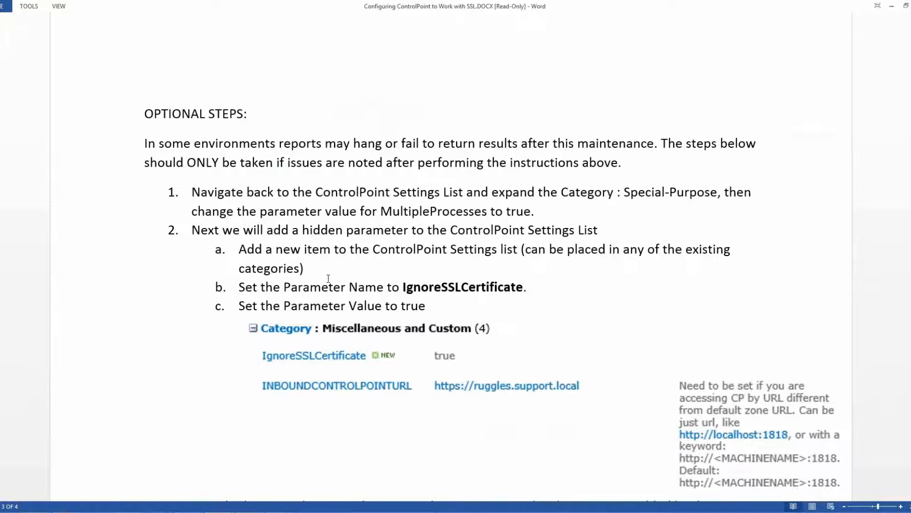
Finish reading the optional steps, then open the Word document Configuring ControlPoint with SSL.docx full-size at the website security certificate warning
scroll(329, 279, "down", 2)
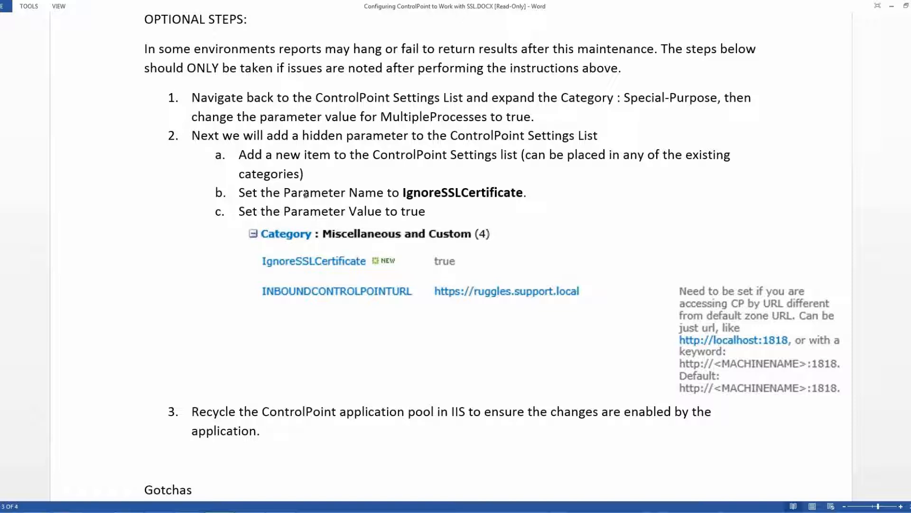
left_click(219, 511)
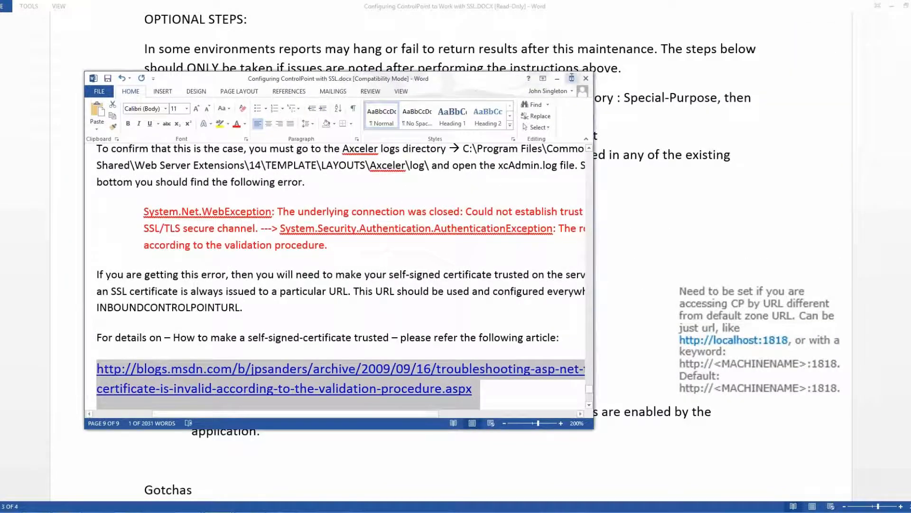
left_click(571, 78)
scroll(555, 190, "up", 9)
scroll(555, 190, "up", 2)
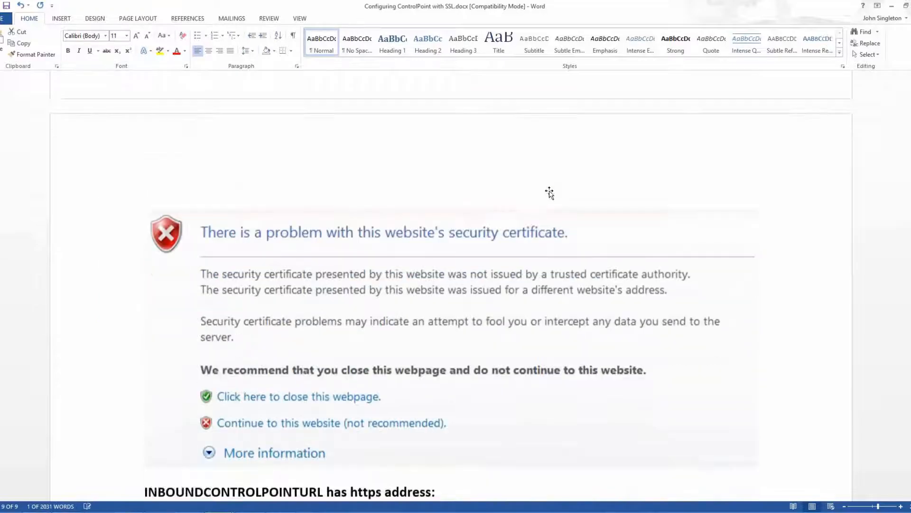
Read the section on INBOUNDCONTROLPOINTURL with an https address, covering self-signed certificate problems, the xcAdmin.log error and the linked article
scroll(546, 193, "down", 2)
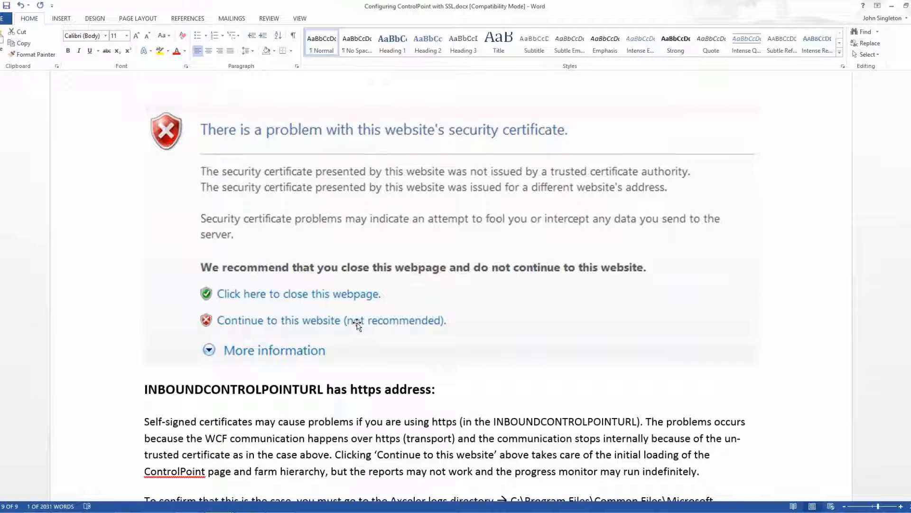
scroll(357, 324, "down", 5)
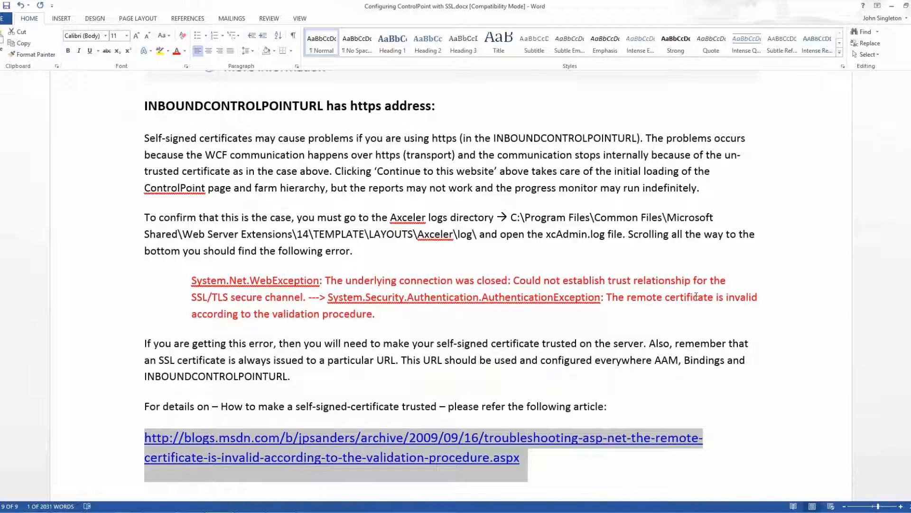
scroll(696, 296, "down", 1)
scroll(698, 296, "up", 1)
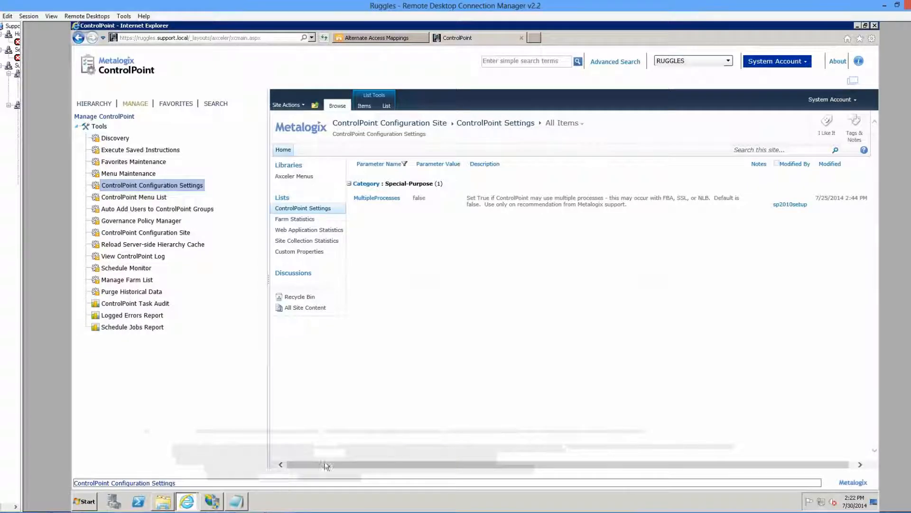
On the remote server, browse to the Axceler folder under TEMPLATE\LAYOUTS and open its web CONFIG file in Notepad
left_click(170, 504)
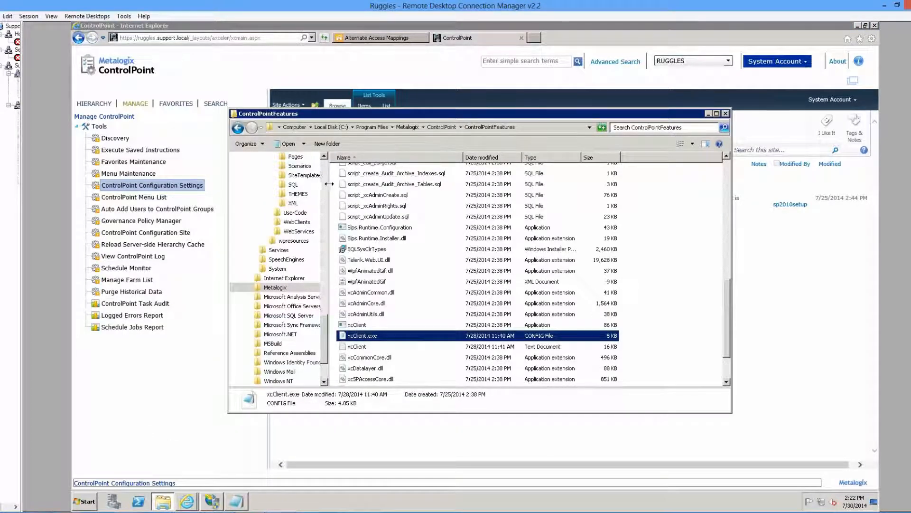
scroll(328, 188, "up", 8)
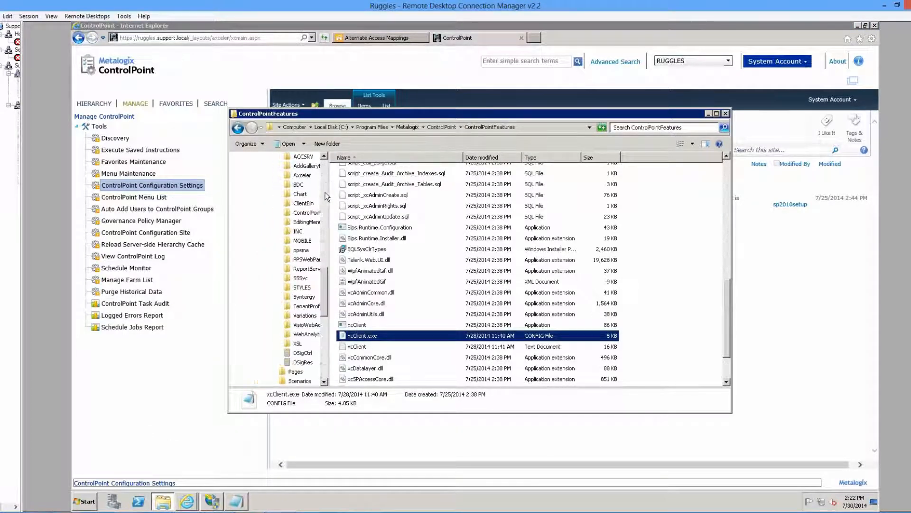
left_click(304, 178)
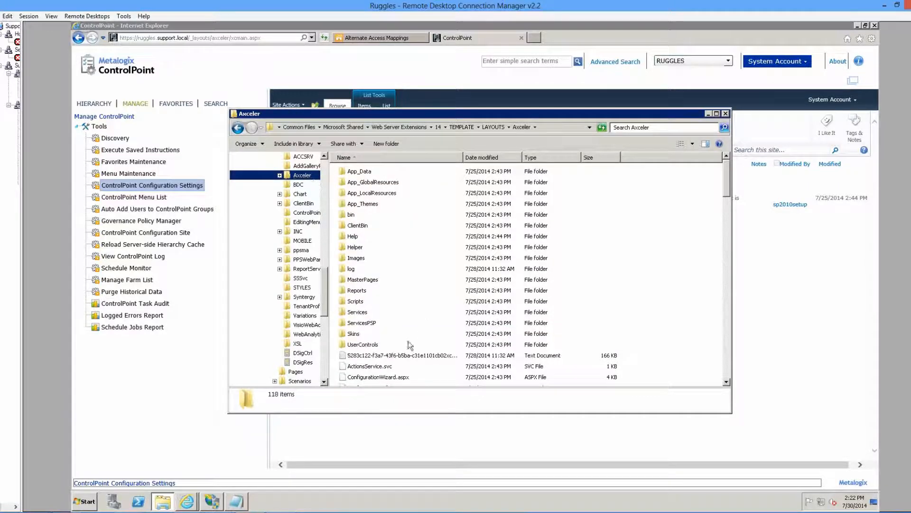
left_click_drag(410, 346, 391, 355)
scroll(391, 353, "down", 7)
left_click(374, 170)
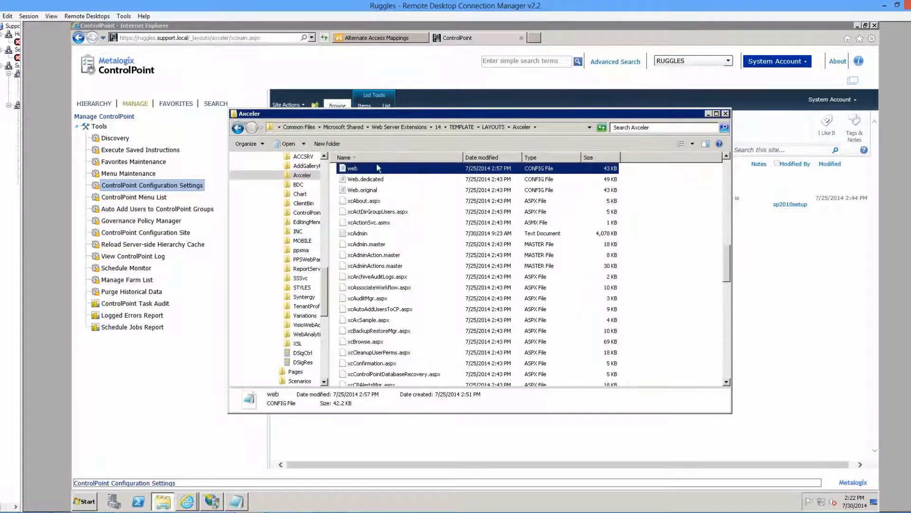
right_click(375, 170)
left_click(382, 179)
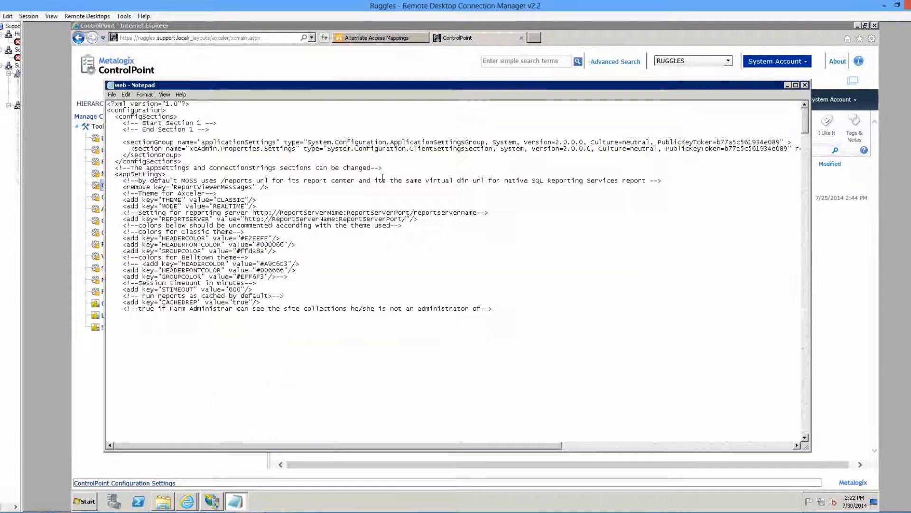
Search the web config file for "httpsget" and examine the commented and active serviceMetadata httpsGetEnabled lines under ClaimsUtilityServiceBehavior
left_click(128, 95)
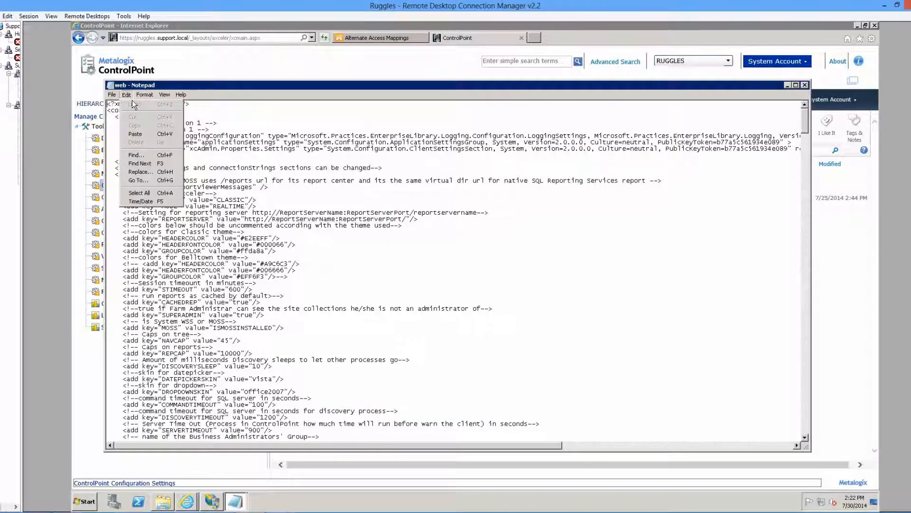
left_click(147, 156)
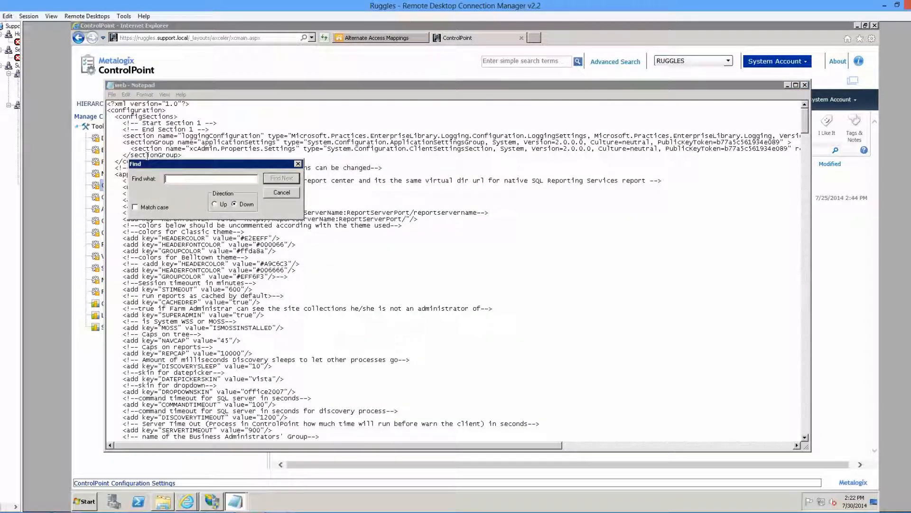
type("httpsget")
key("Return")
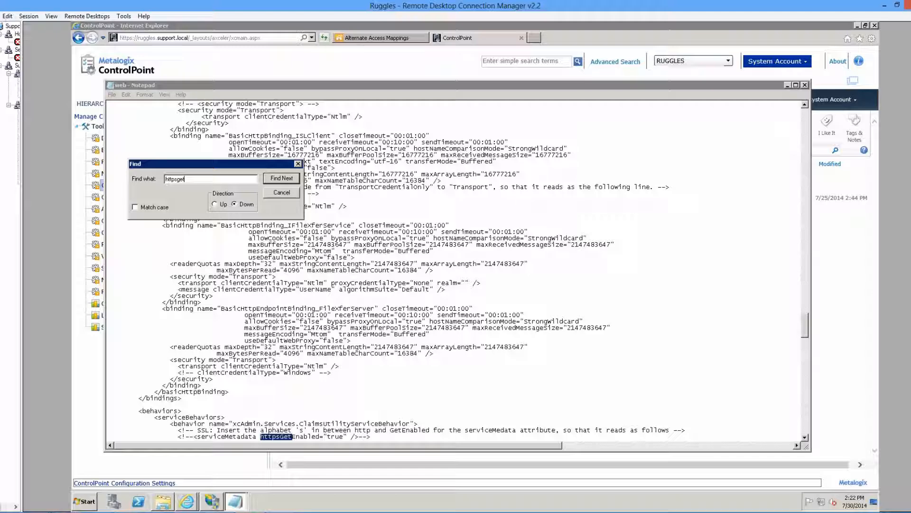
left_click(282, 193)
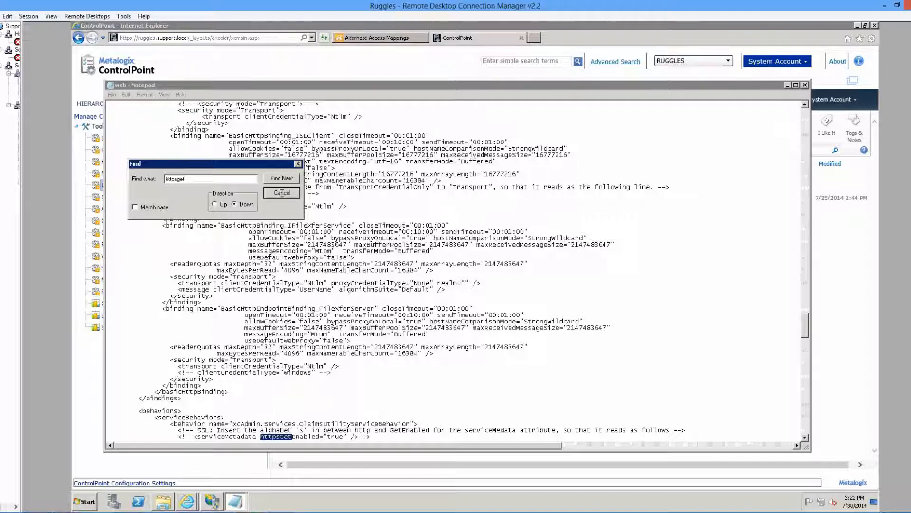
scroll(389, 279, "down", 4)
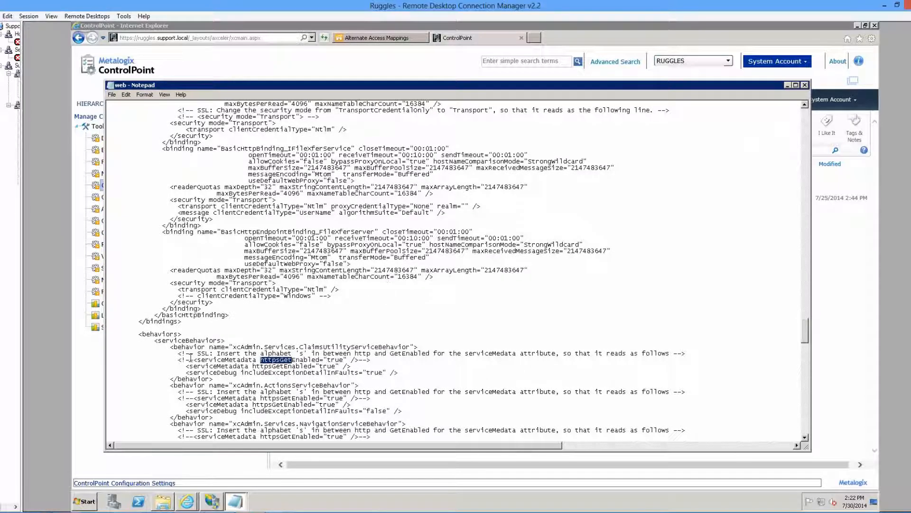
left_click_drag(176, 359, 374, 361)
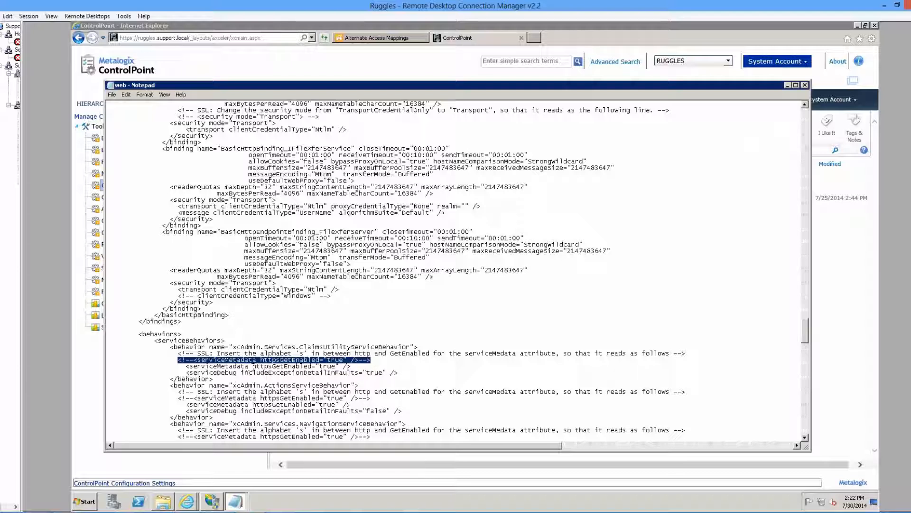
left_click(252, 366)
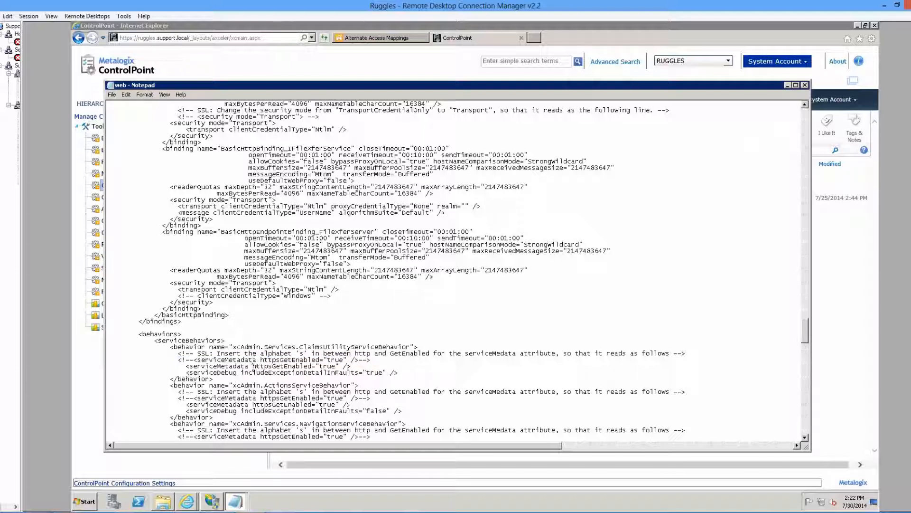
left_click_drag(252, 365, 307, 365)
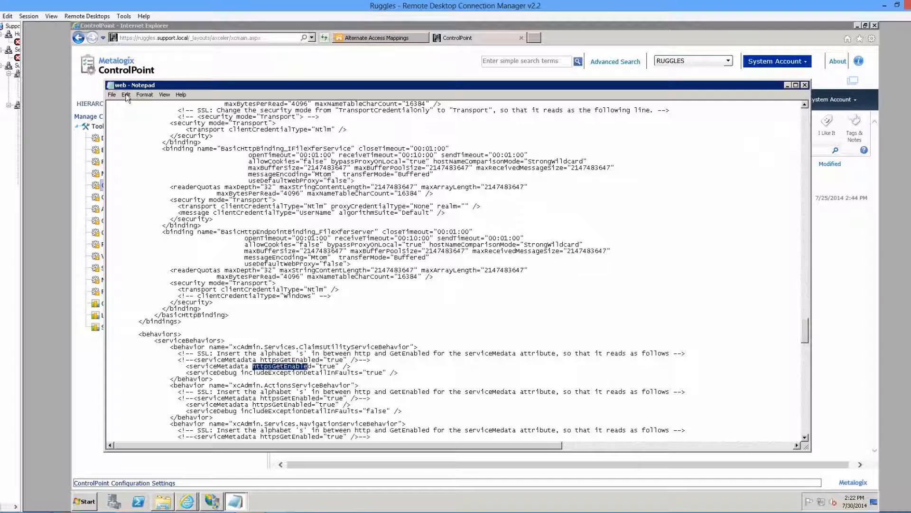
Step through every further occurrence of "httpsget" in the service behaviors to the end of the web config file
left_click(127, 95)
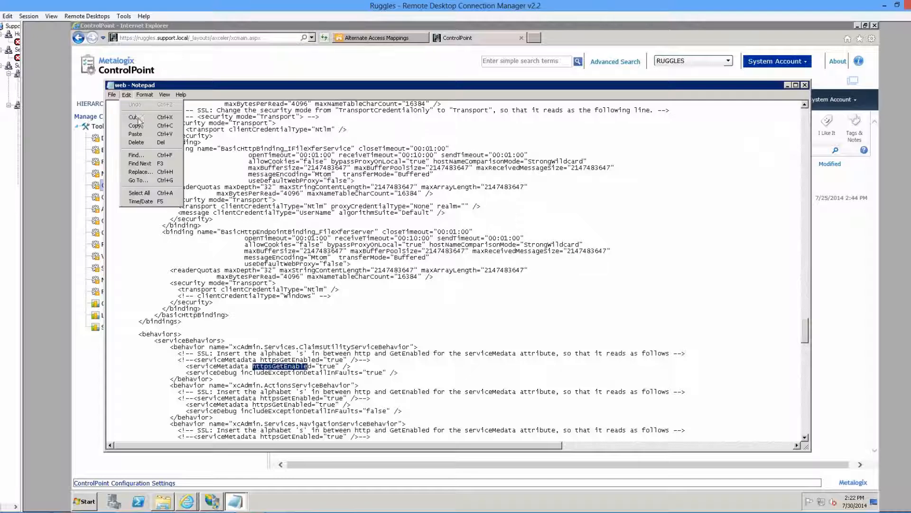
left_click(147, 155)
type("httpsget")
left_click(283, 178)
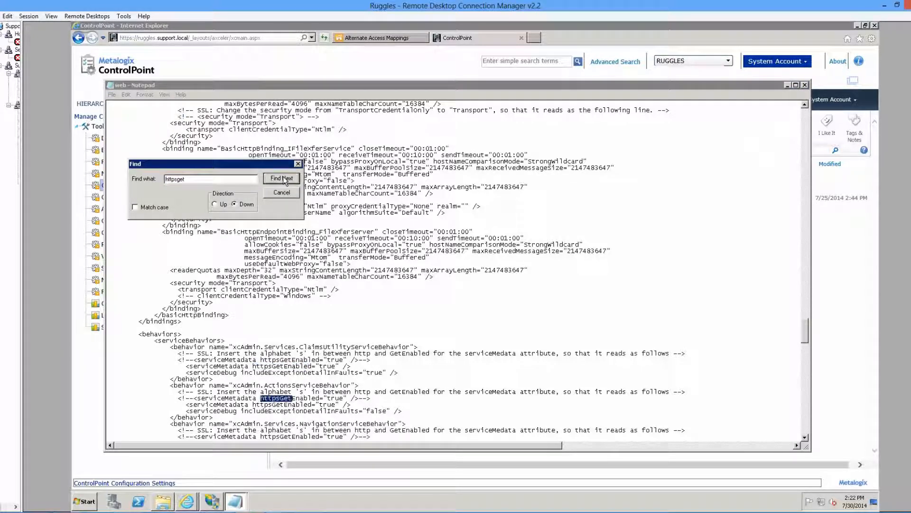
left_click(282, 179)
left_click(283, 179)
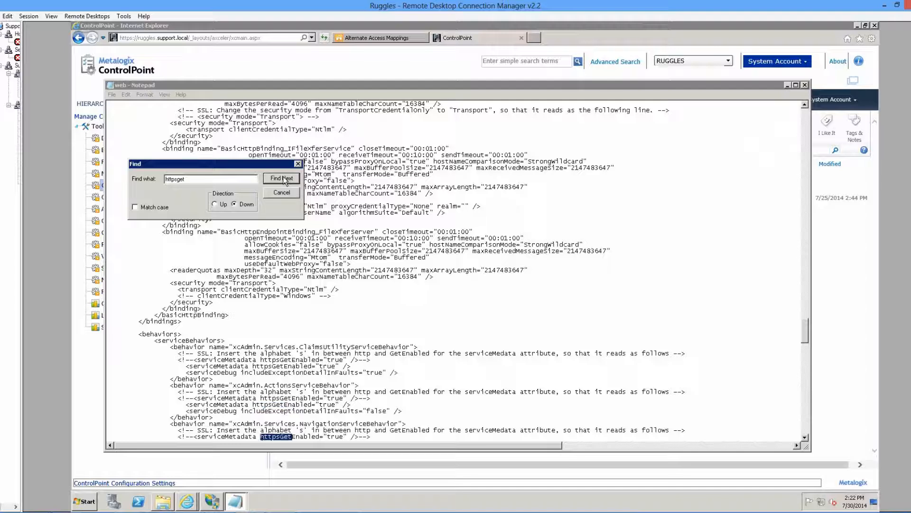
left_click(283, 179)
left_click(283, 179)
left_click(283, 179)
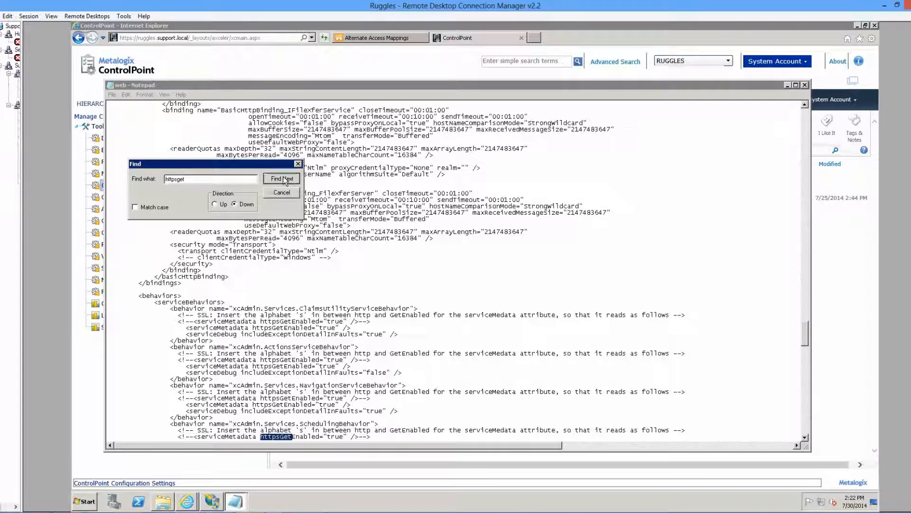
left_click(283, 179)
left_click(283, 179)
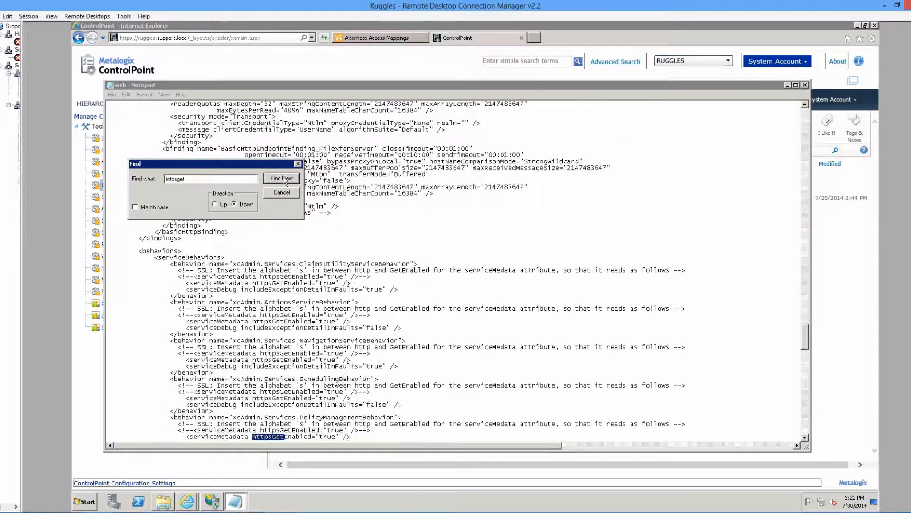
left_click(282, 179)
left_click(283, 179)
left_click(283, 179)
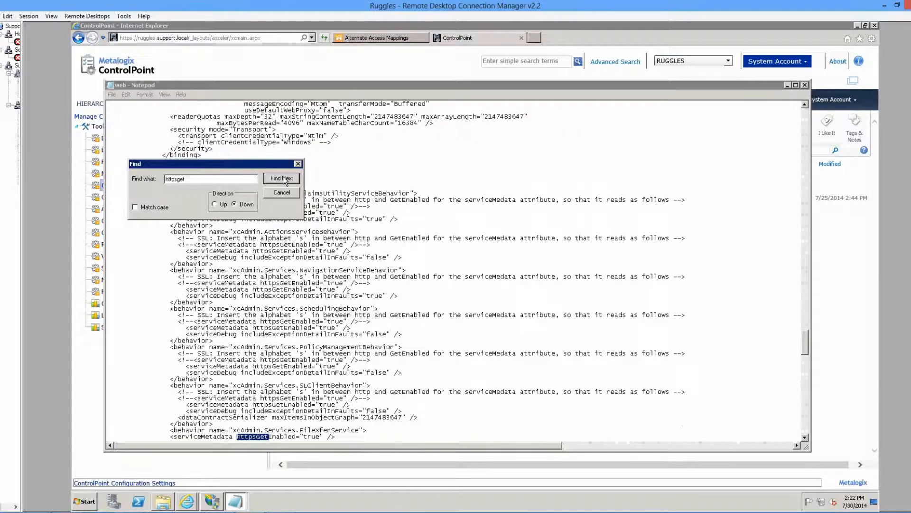
left_click(283, 179)
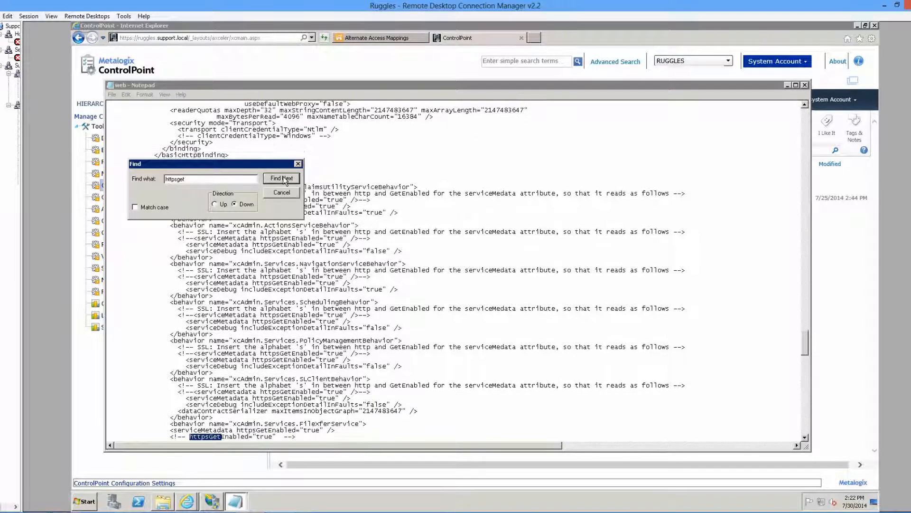
left_click(283, 179)
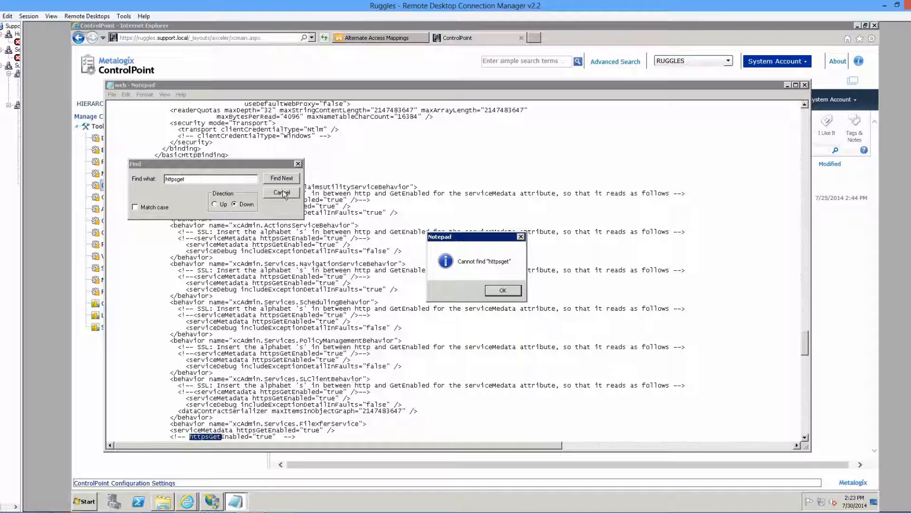
left_click(501, 291)
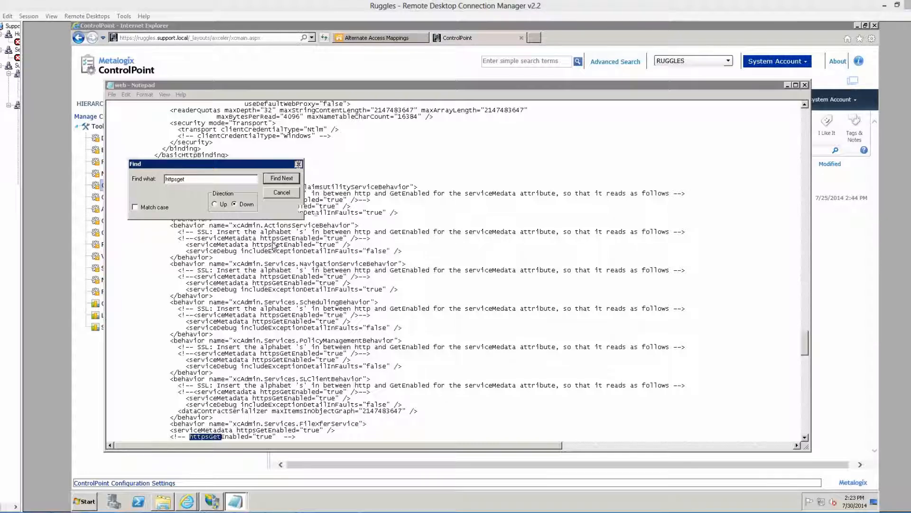
Return to the file explorer and browse to the ControlPointFeatures folder under Program Files\Metalogix\ControlPoint
left_click(161, 502)
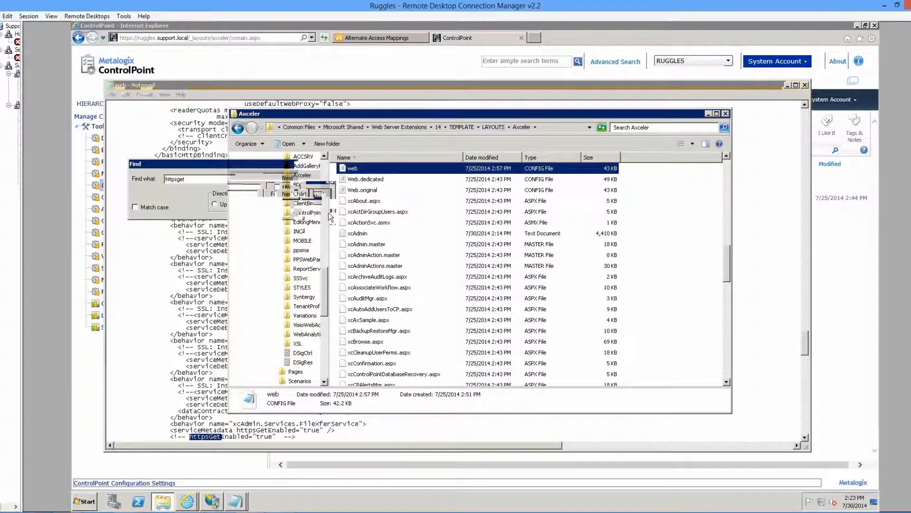
left_click(324, 326)
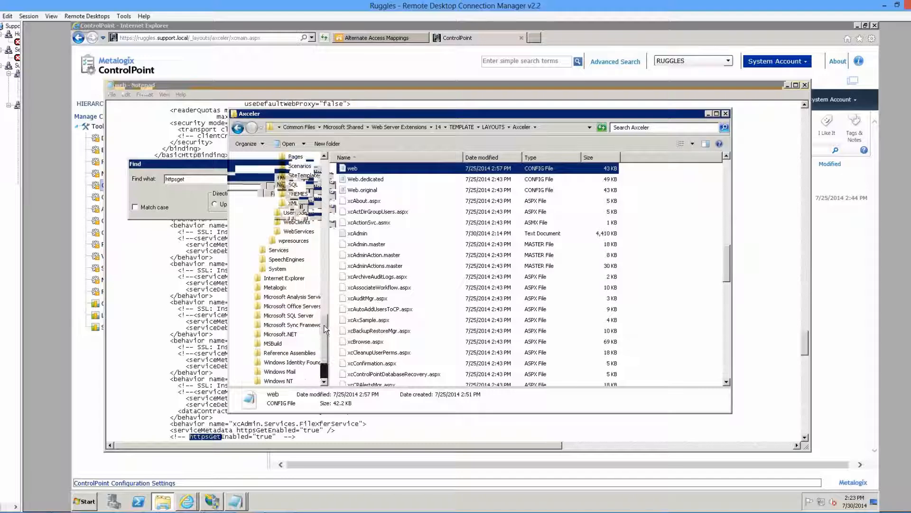
left_click(276, 287)
left_click(353, 172)
double_click(353, 172)
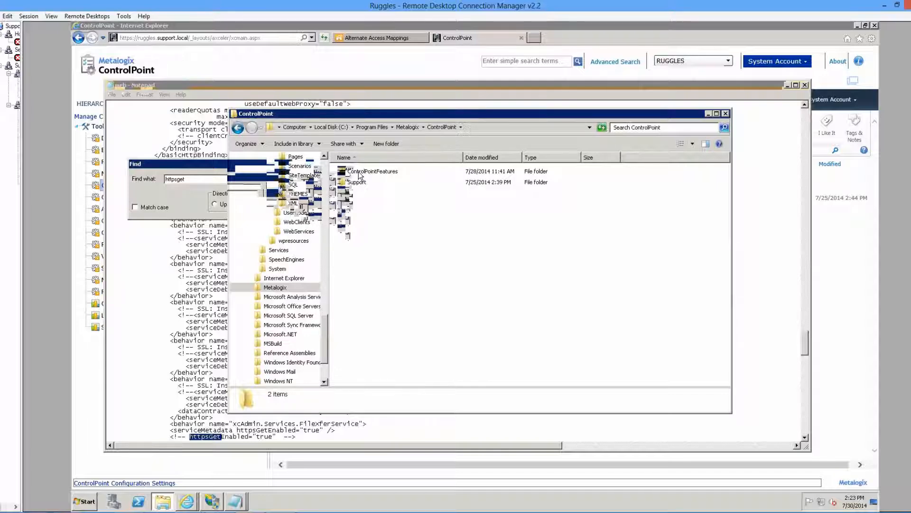
double_click(359, 173)
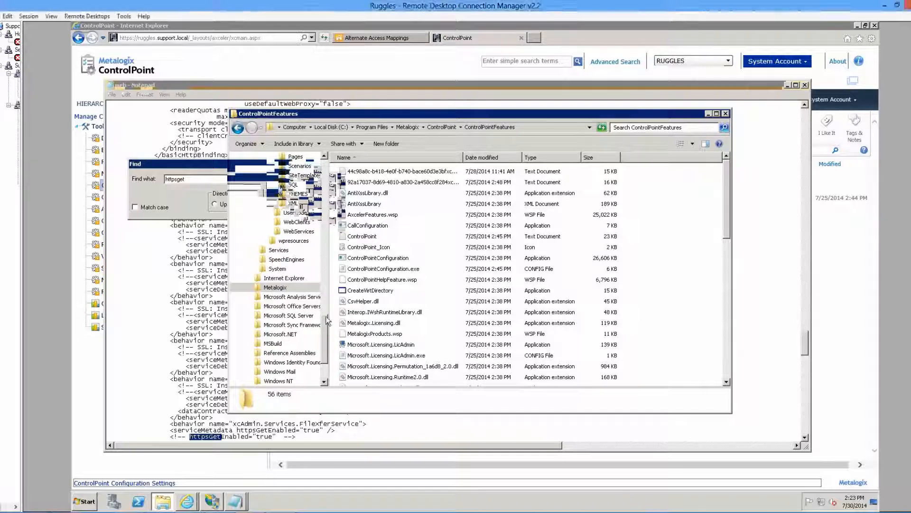
Go back to the Axceler folder under Web Server Extensions\14\TEMPLATE\LAYOUTS, then move up to the parent LAYOUTS folder
left_click(325, 223)
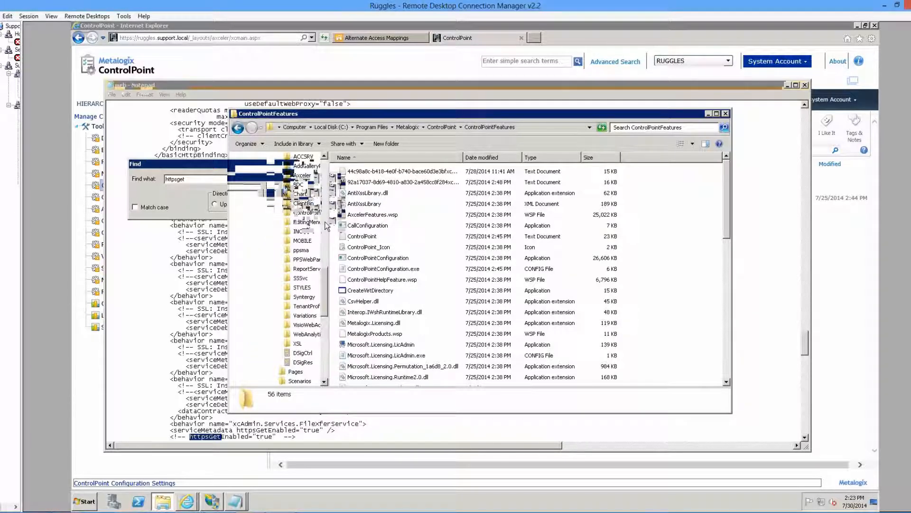
left_click(284, 175)
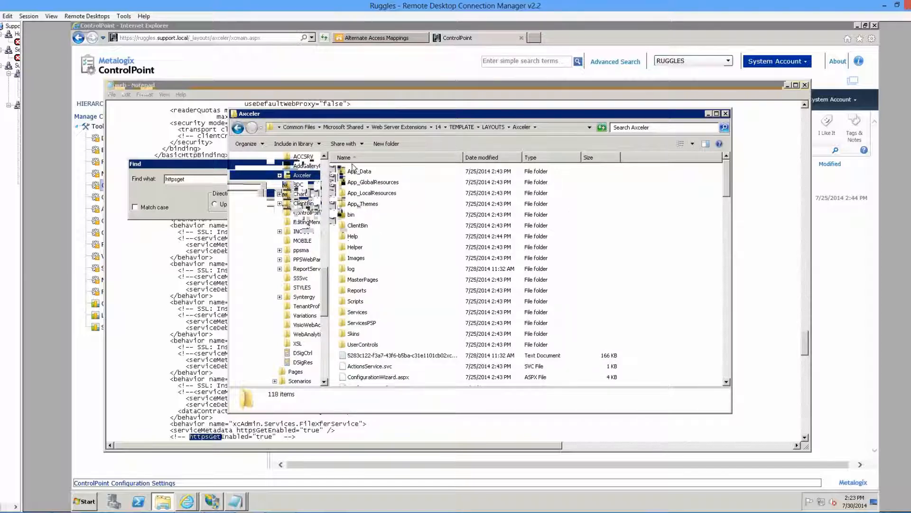
left_click(496, 127)
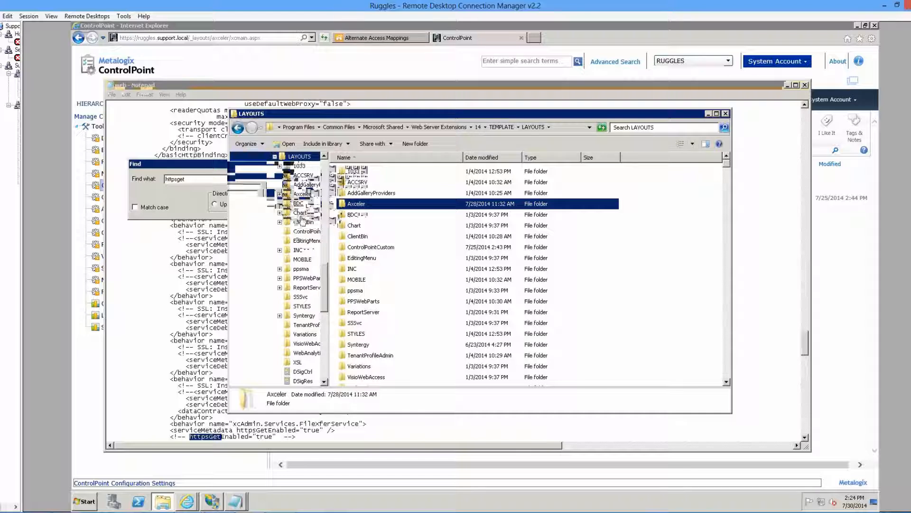
Examine the ControlPointURL address in the web config file from the ControlPointCustom folder under LAYOUTS and close the file
left_click(294, 232)
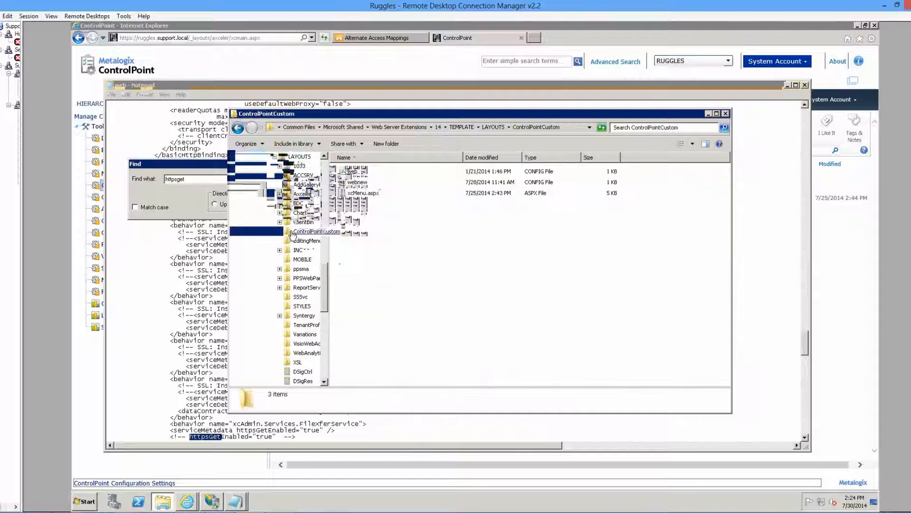
left_click(361, 182)
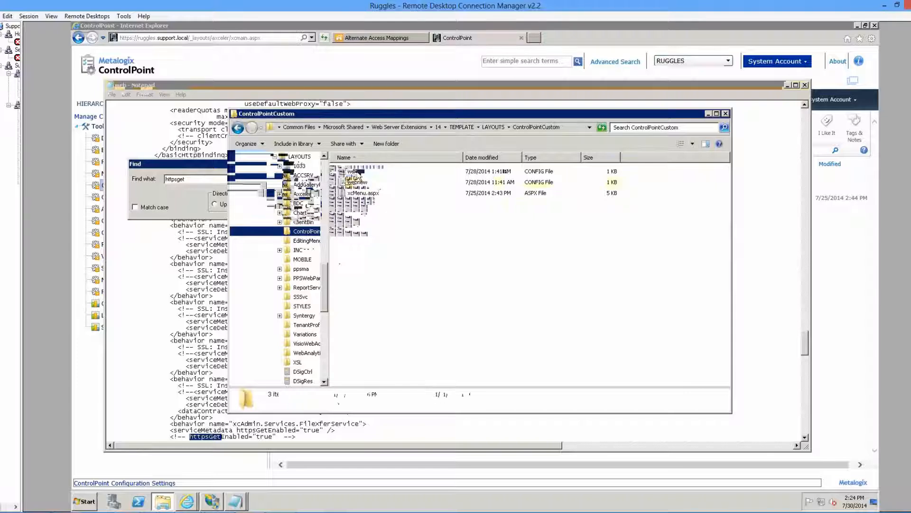
right_click(359, 171)
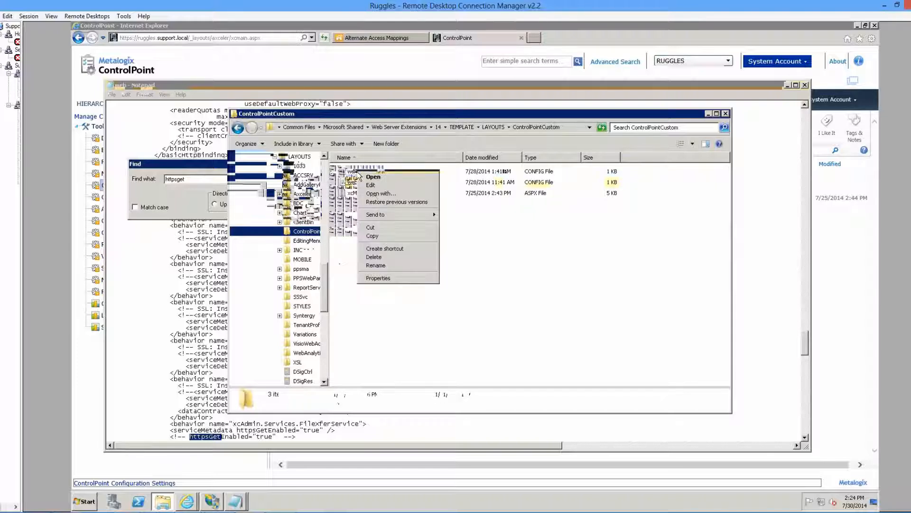
left_click(370, 185)
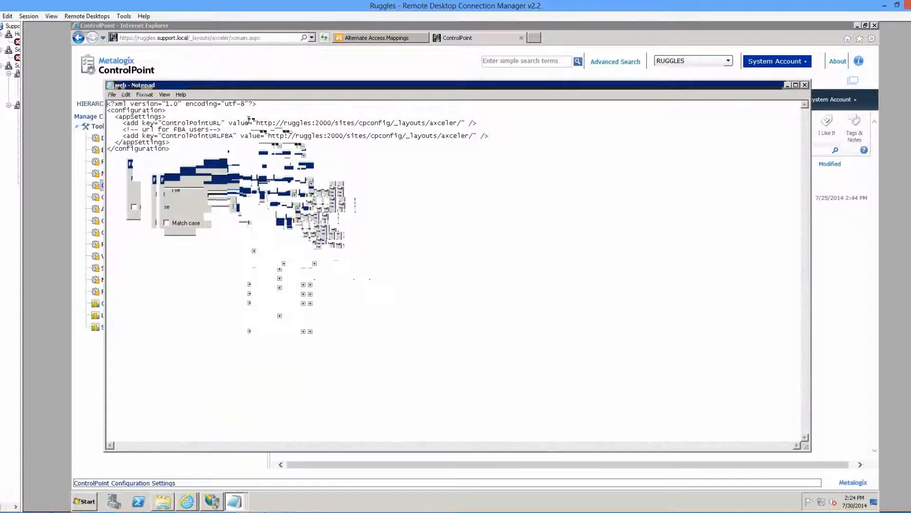
left_click_drag(257, 123, 401, 126)
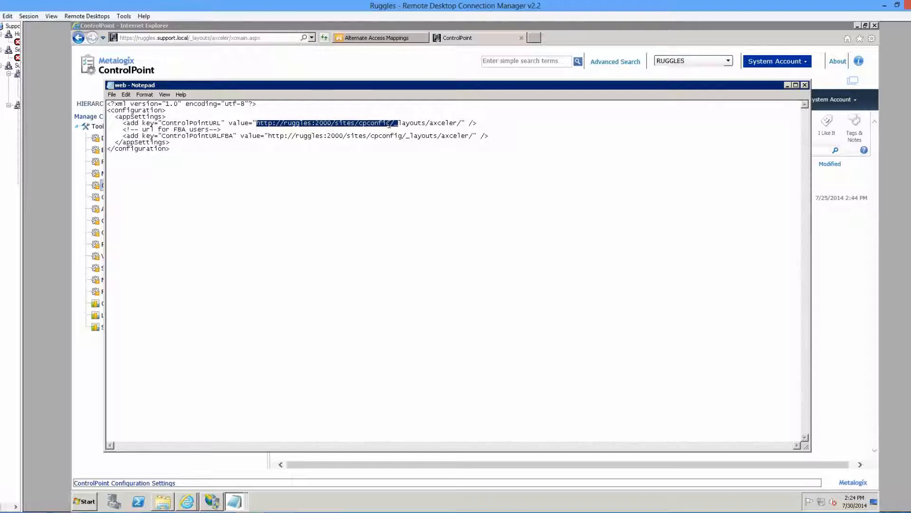
left_click(805, 85)
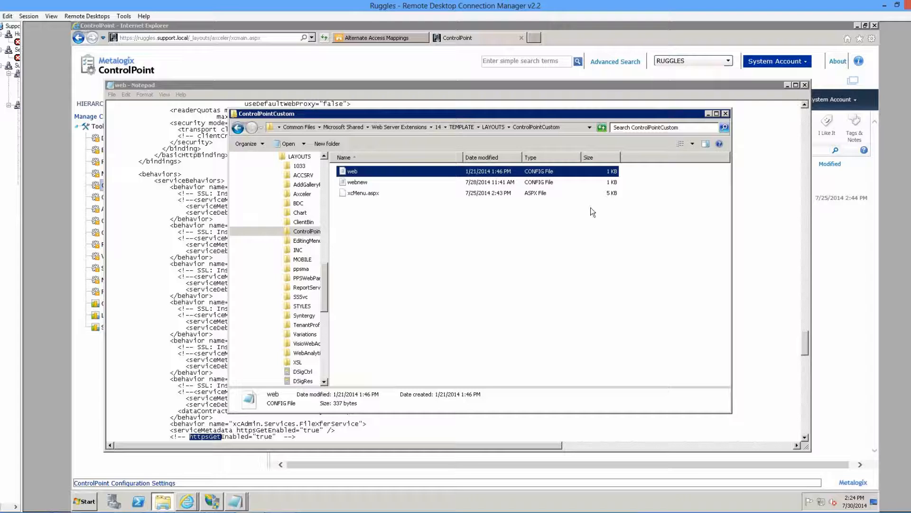